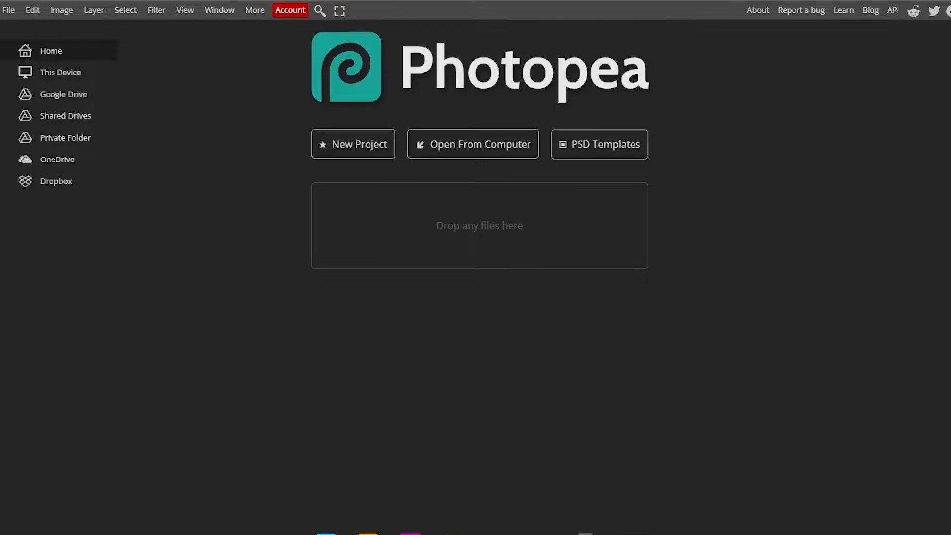
scroll(325, 520, down, 1)
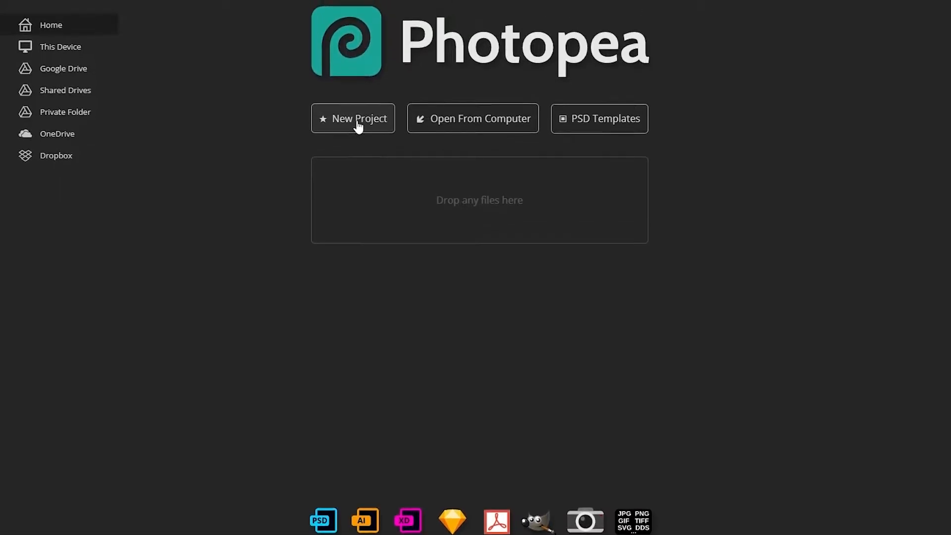
click(11, 8)
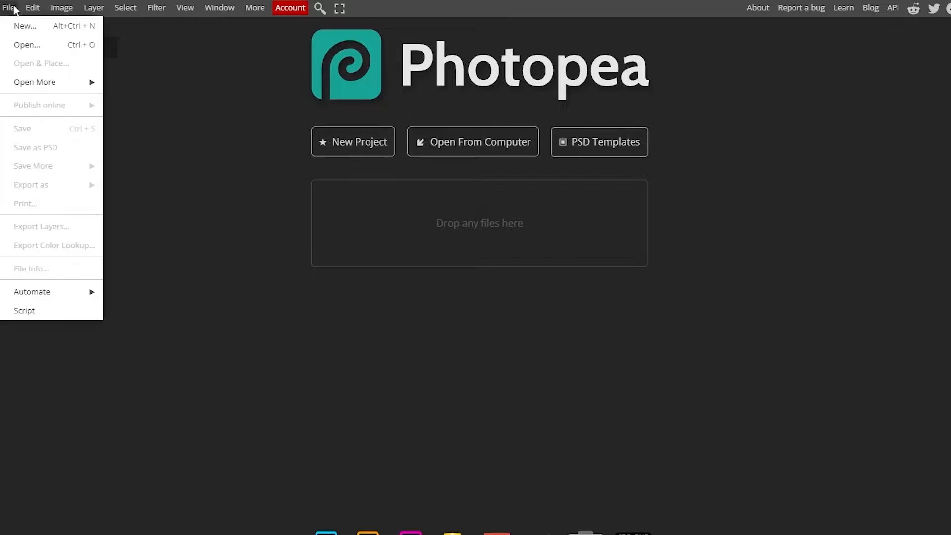
click(268, 117)
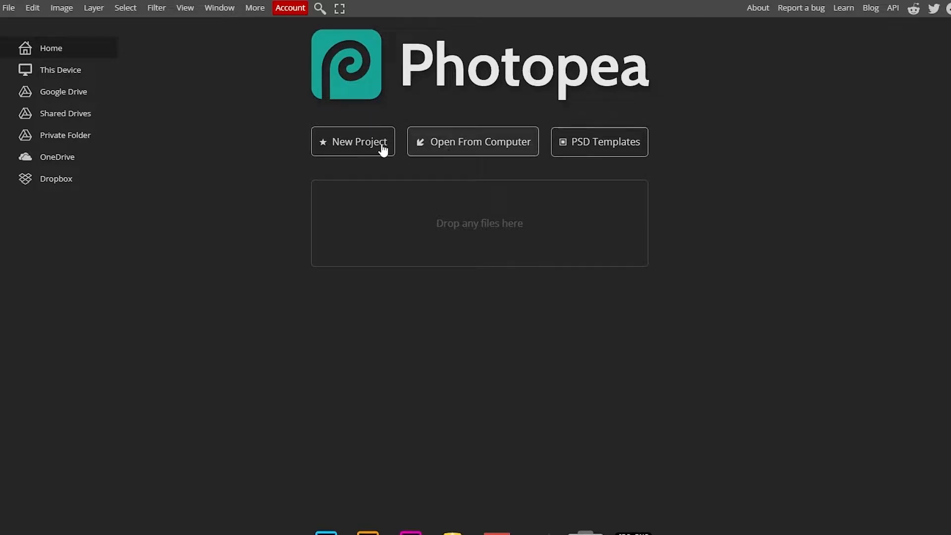
- Open the new project setup and look over its templates and its name, size, DPI and background settings
click(363, 154)
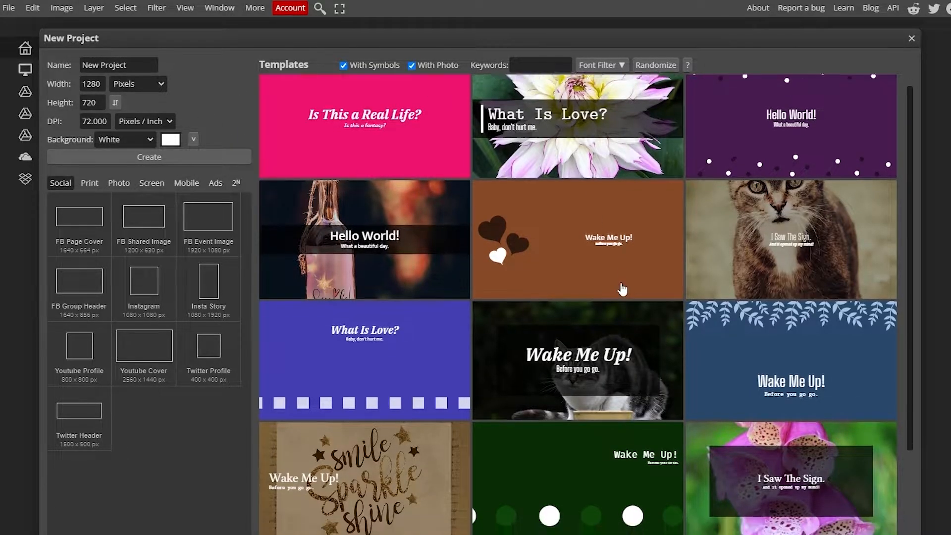
scroll(620, 289, down, 5)
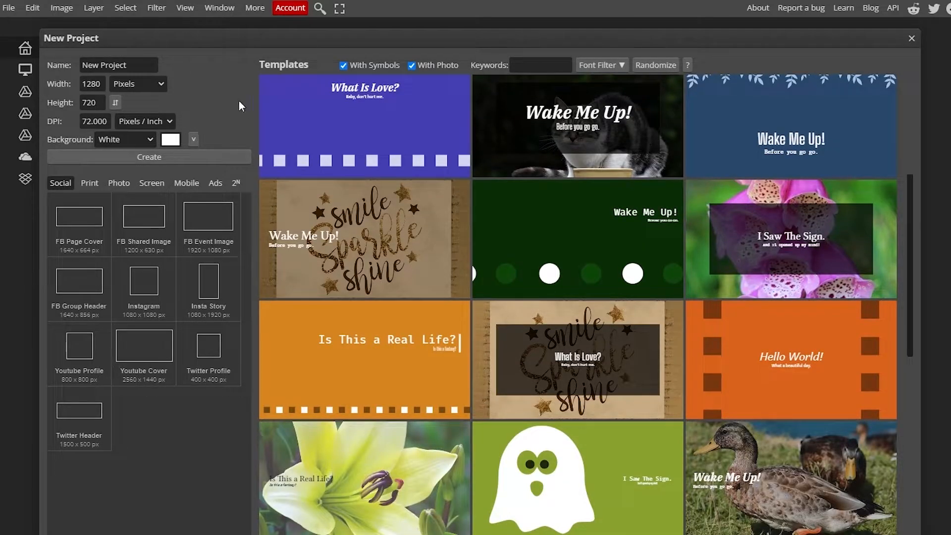
click(83, 66)
click(81, 103)
click(127, 121)
click(128, 121)
click(119, 140)
- Examine the preset canvas sizes in the Print, Photo, Screen, Mobile, Ads, power-of-two and Social categories
click(102, 182)
click(118, 181)
click(160, 181)
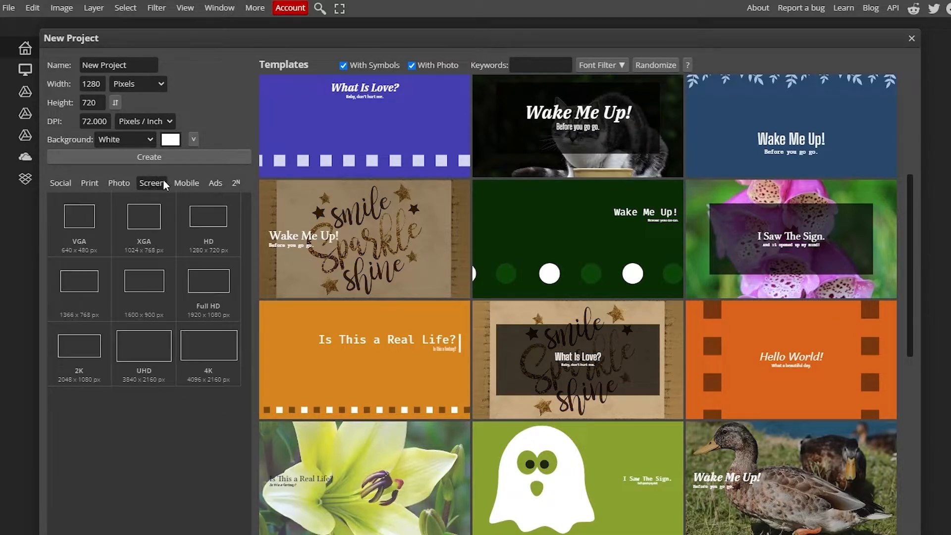
click(184, 184)
click(214, 183)
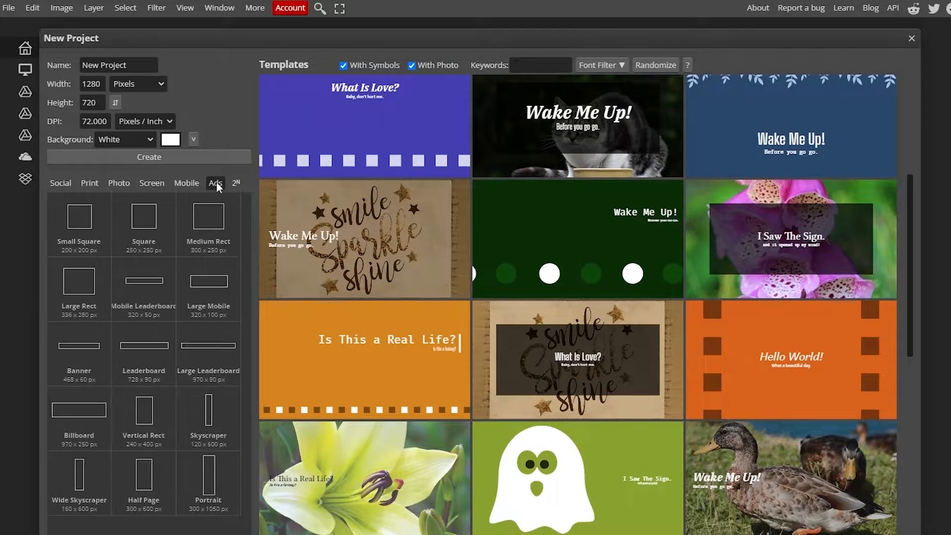
click(235, 183)
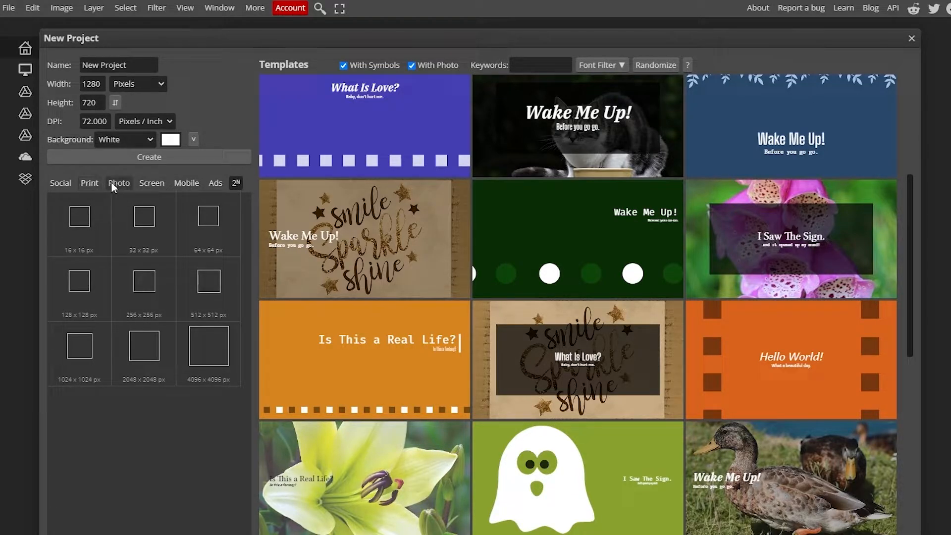
click(128, 182)
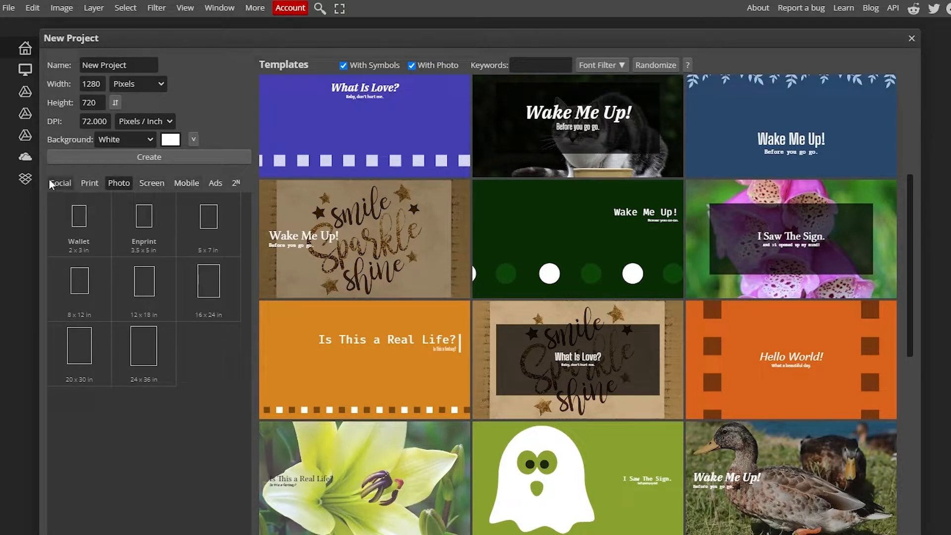
click(74, 183)
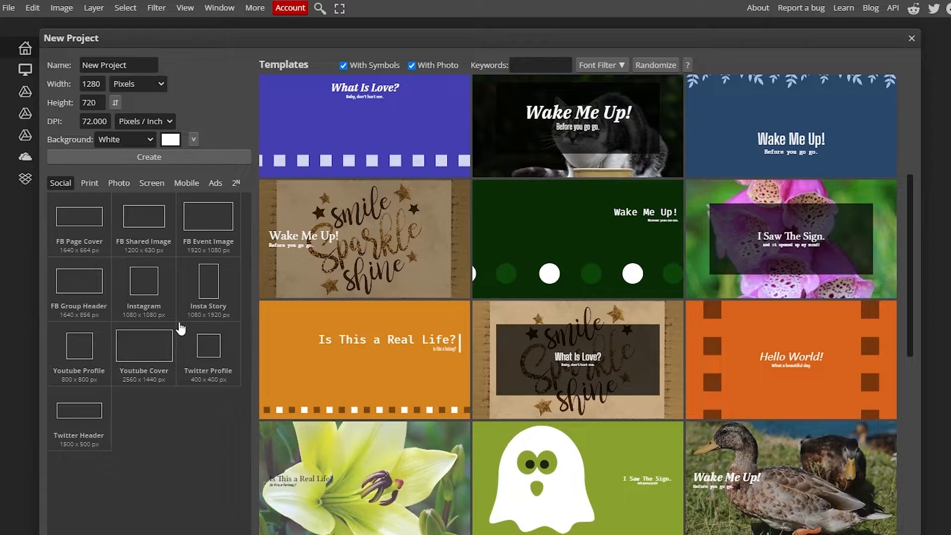
- Create a 1280 x 720 pixel project named Thumbnail with a transparent background
drag(143, 65, 92, 65)
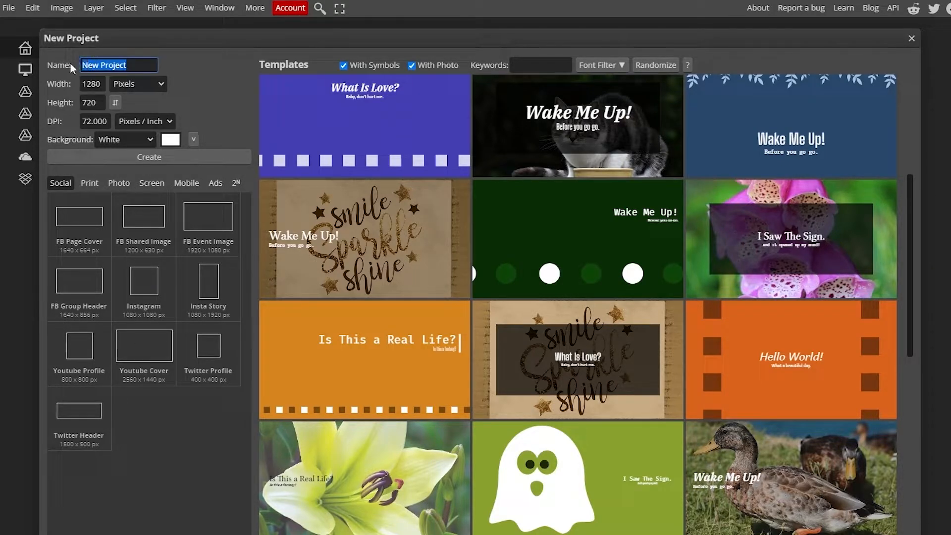
text(Thumba)
text(ail)
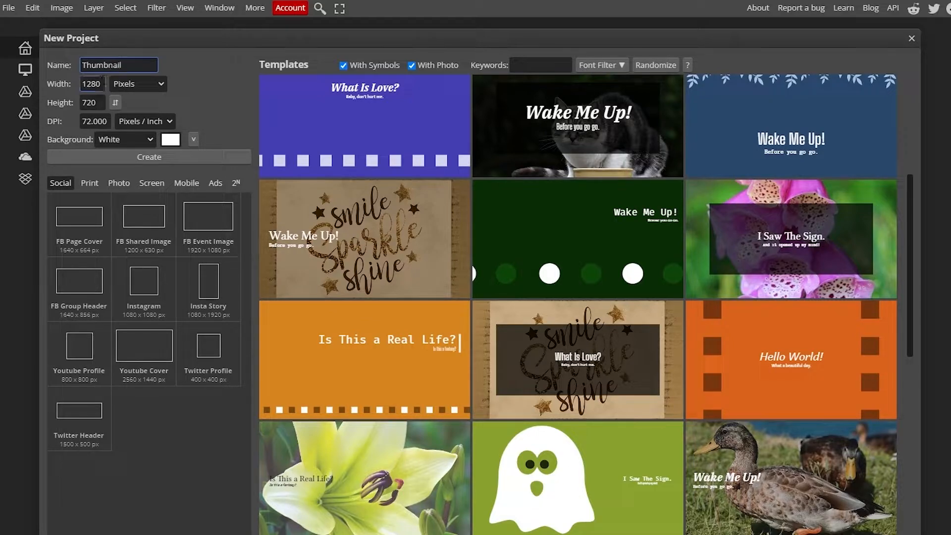
click(100, 102)
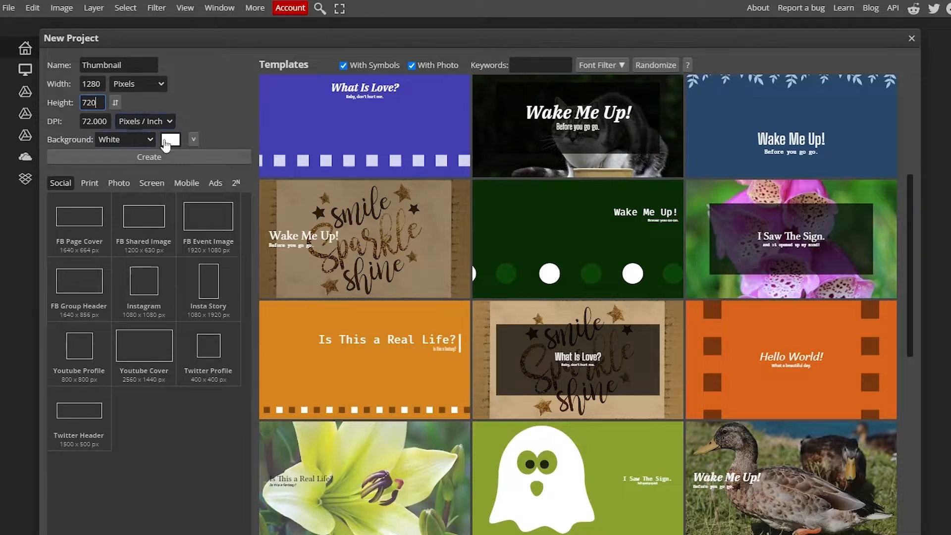
click(151, 138)
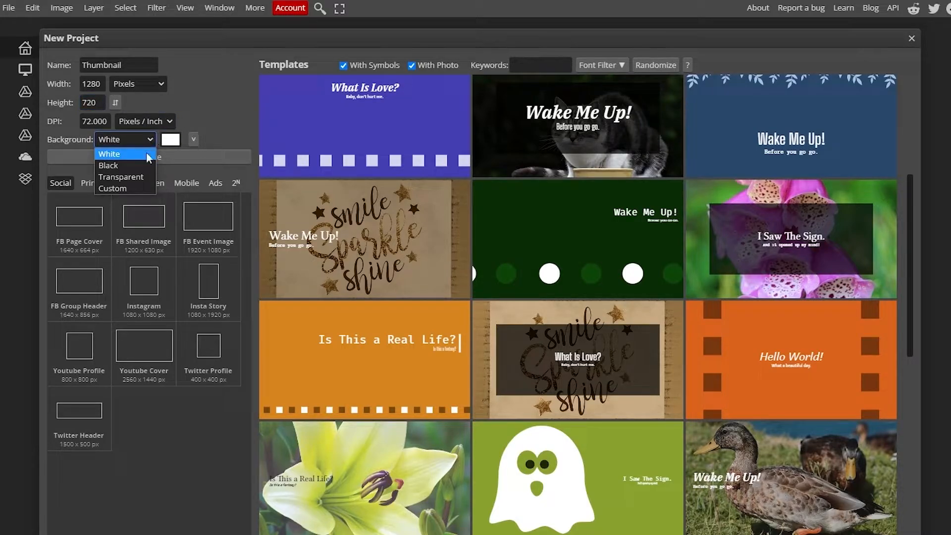
click(136, 178)
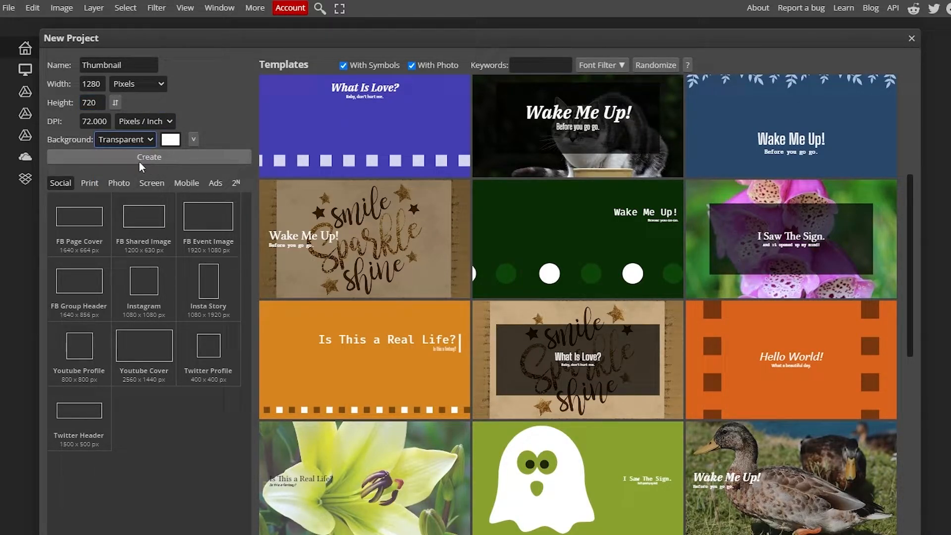
click(139, 158)
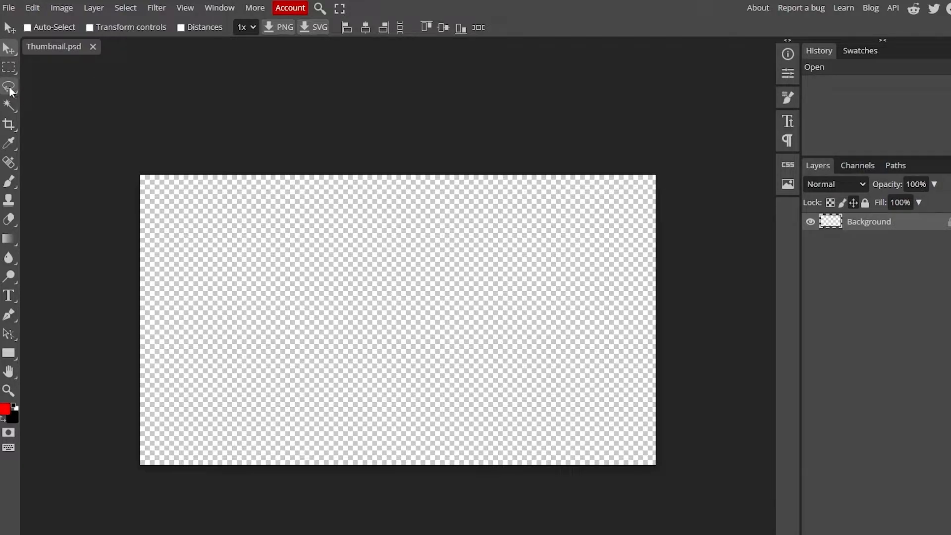
- Look at the Eyedropper options and the tool variants grouped under the Type and Brush tools
click(10, 142)
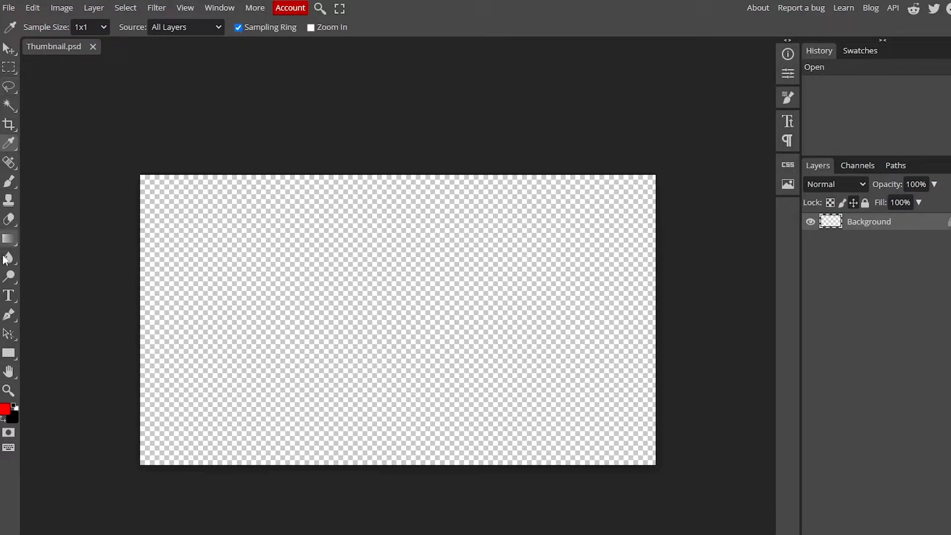
right_click(11, 300)
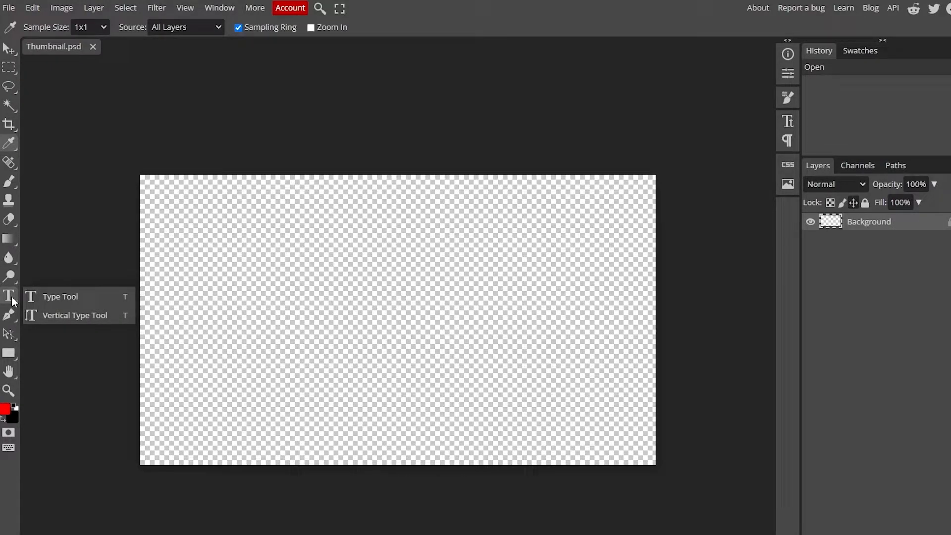
click(49, 250)
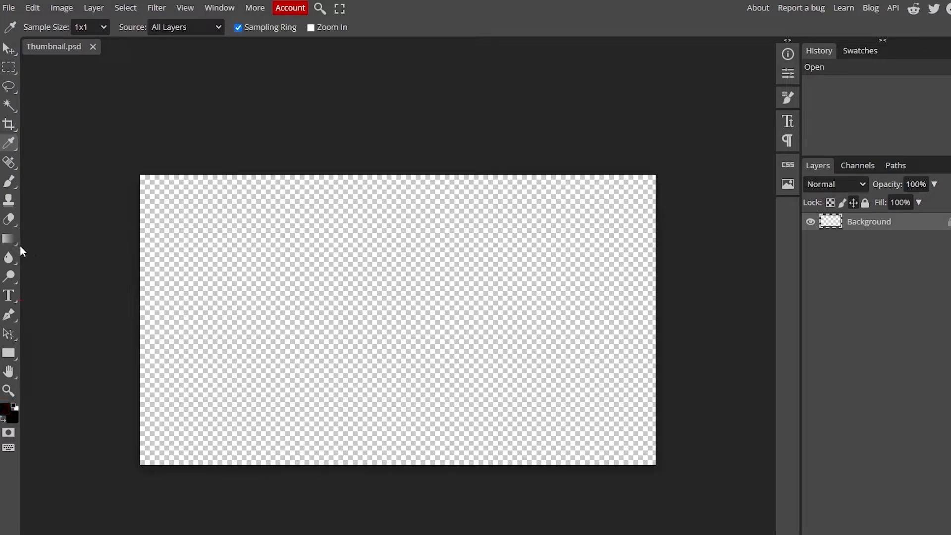
right_click(9, 184)
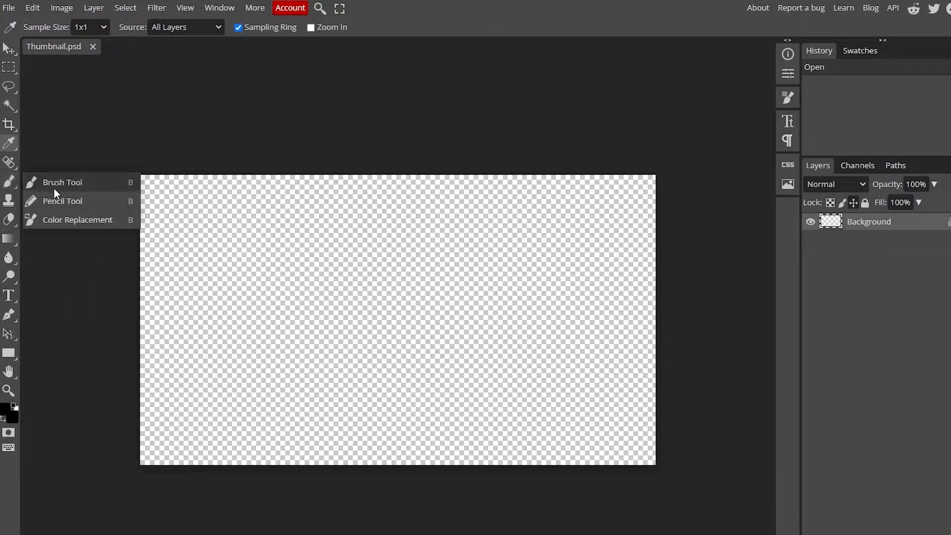
right_click(10, 184)
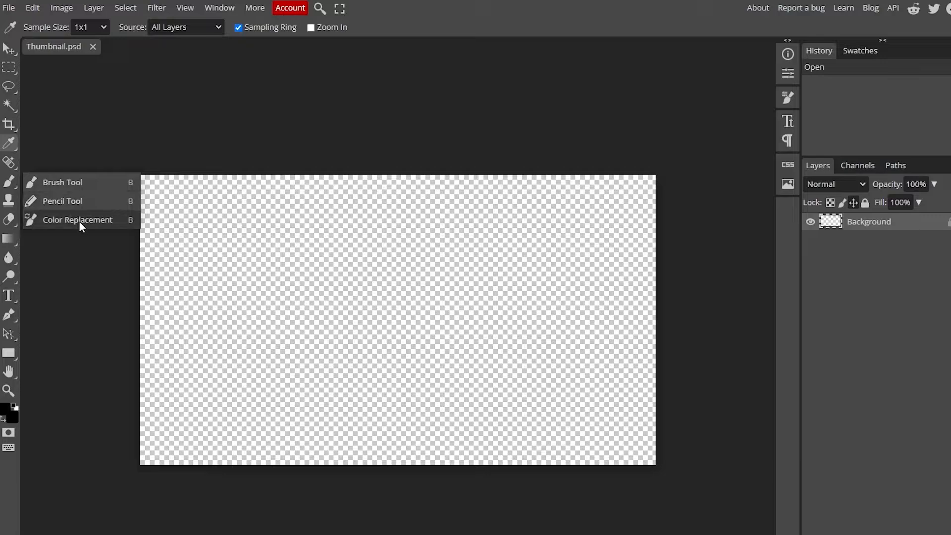
click(92, 129)
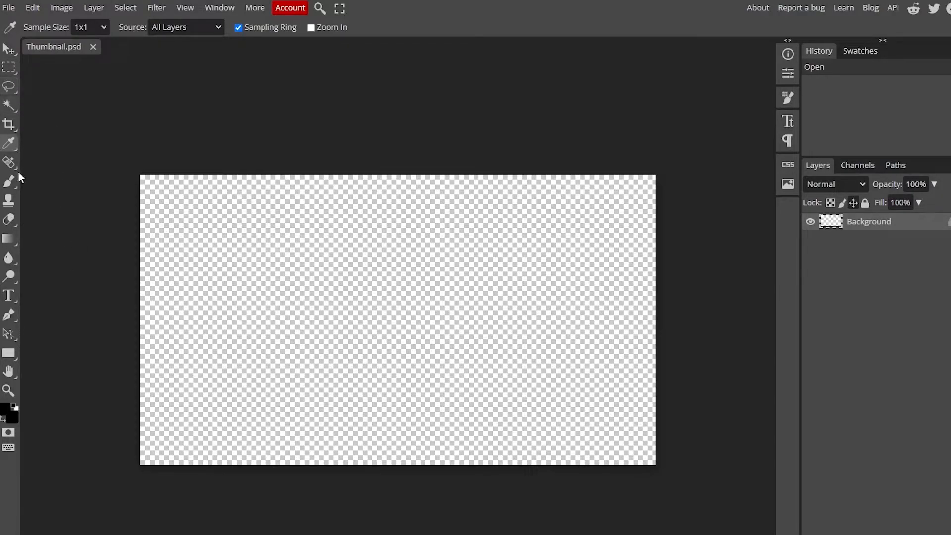
- Shift the Background layer down and to the right with the Move tool, and hide the layer
click(11, 50)
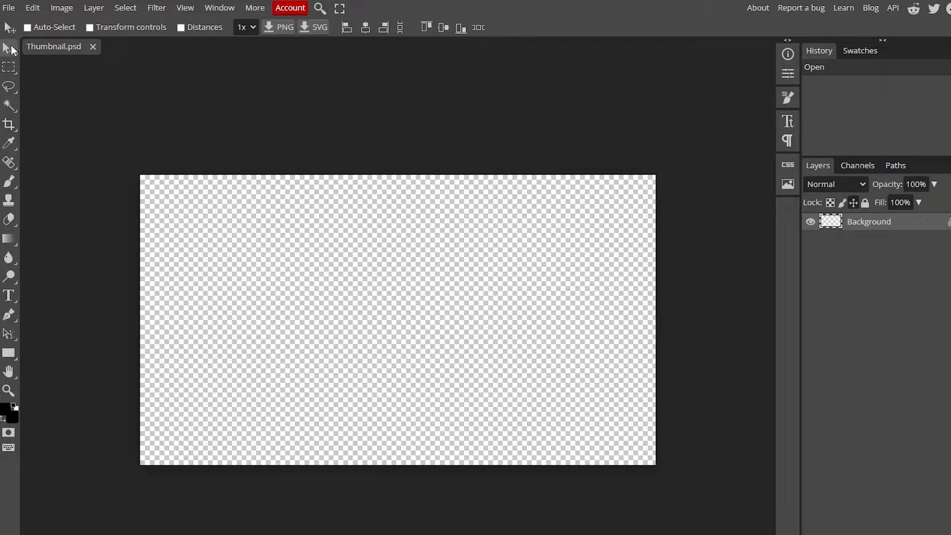
drag(250, 216, 303, 284)
click(810, 222)
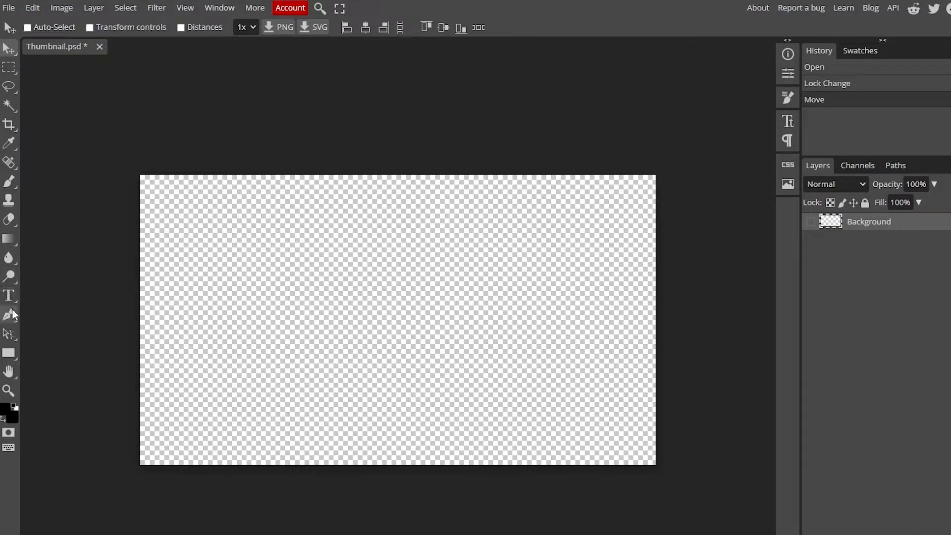
- Look at the Eyedropper's tool variants and switch to the Brush tool
click(9, 145)
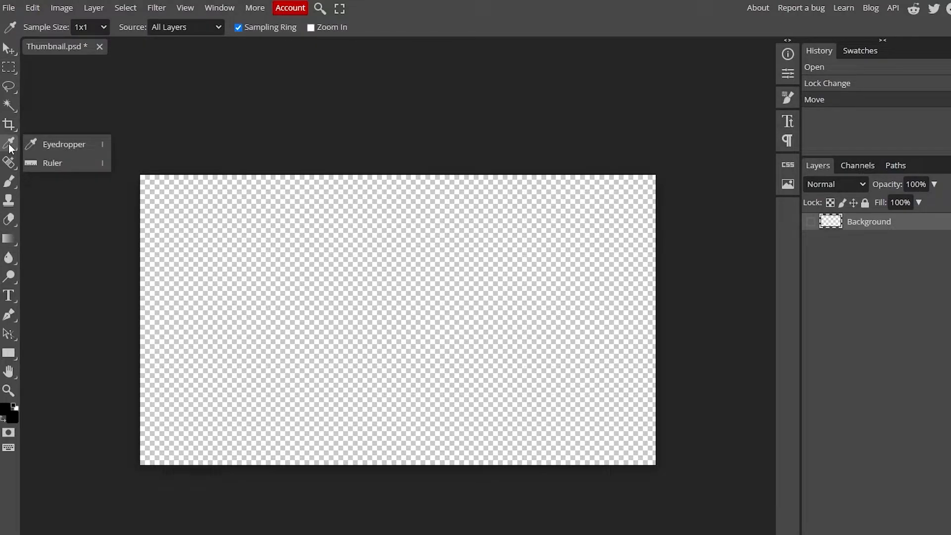
click(63, 144)
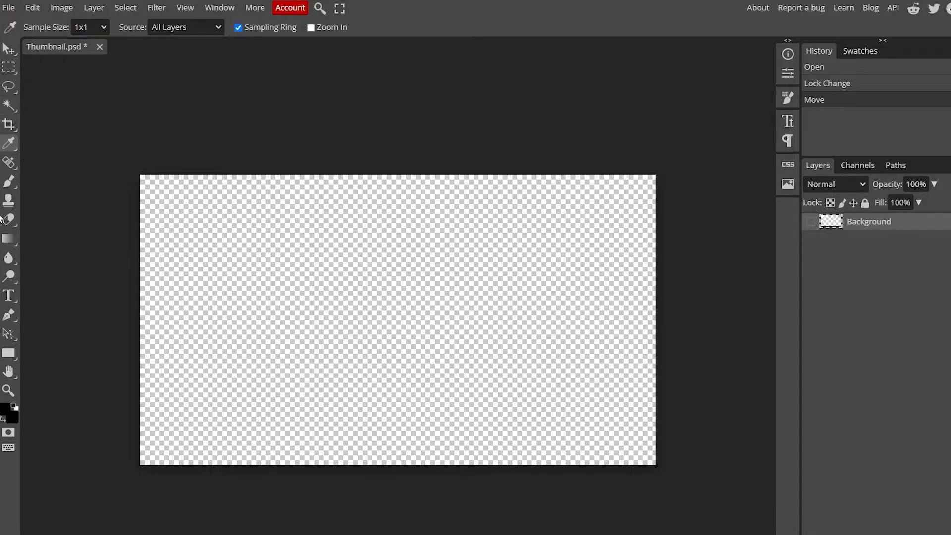
click(11, 182)
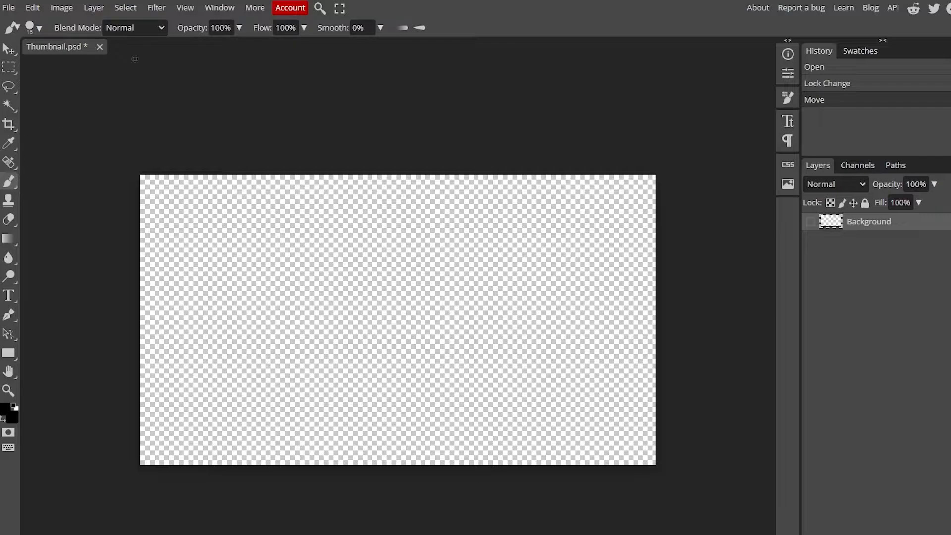
click(10, 416)
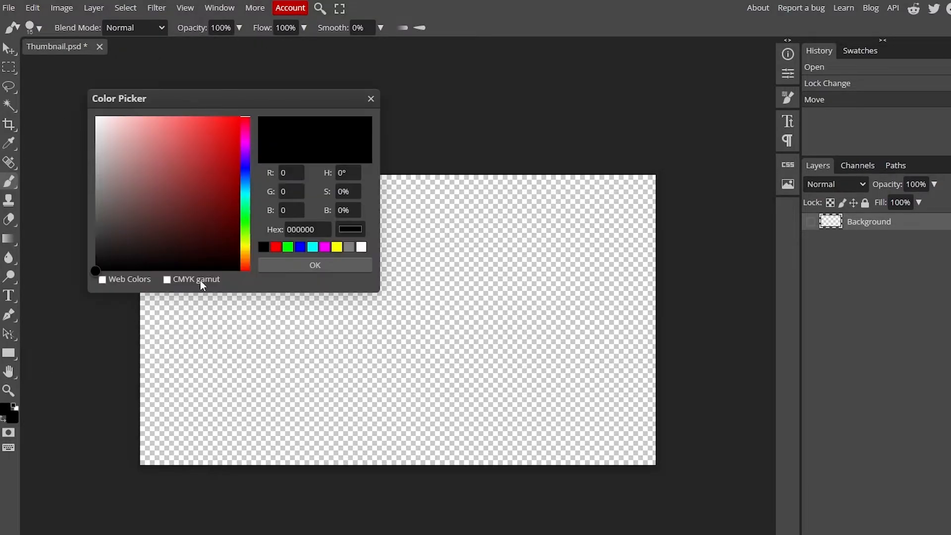
mouse_move(210, 188)
mouse_down()
mouse_move(239, 126)
mouse_move(200, 128)
mouse_move(242, 150)
mouse_up()
drag(250, 149, 249, 182)
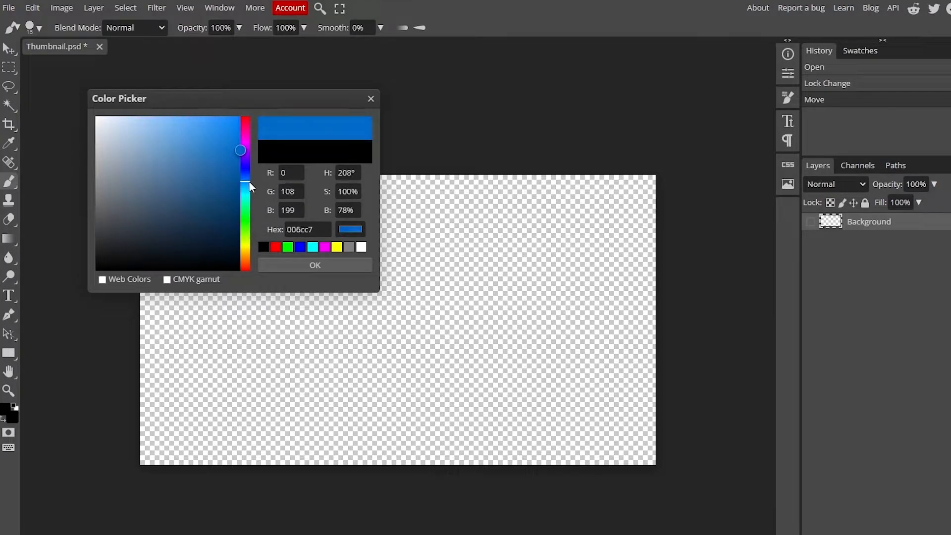
drag(203, 159, 239, 118)
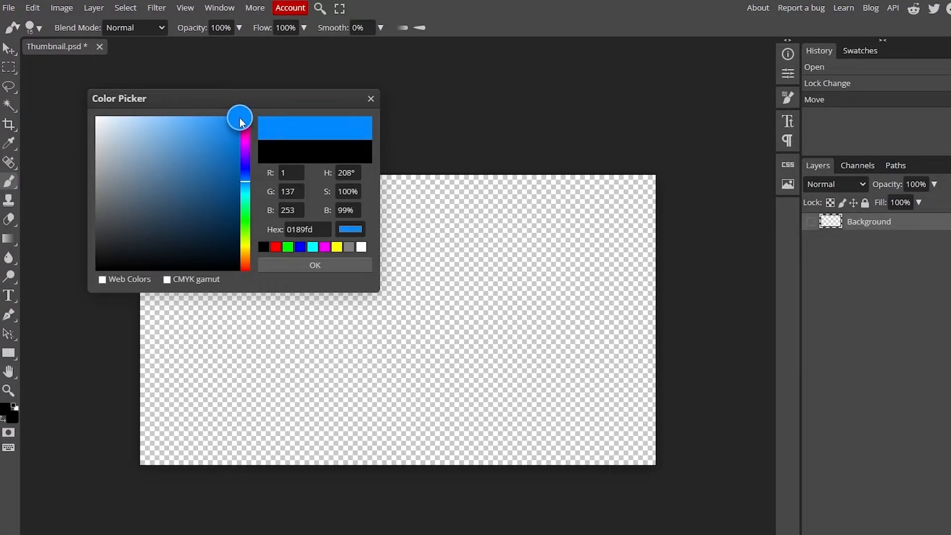
click(372, 99)
- Paint four small black dabs on the hidden Background layer with the 15 px brush
click(361, 229)
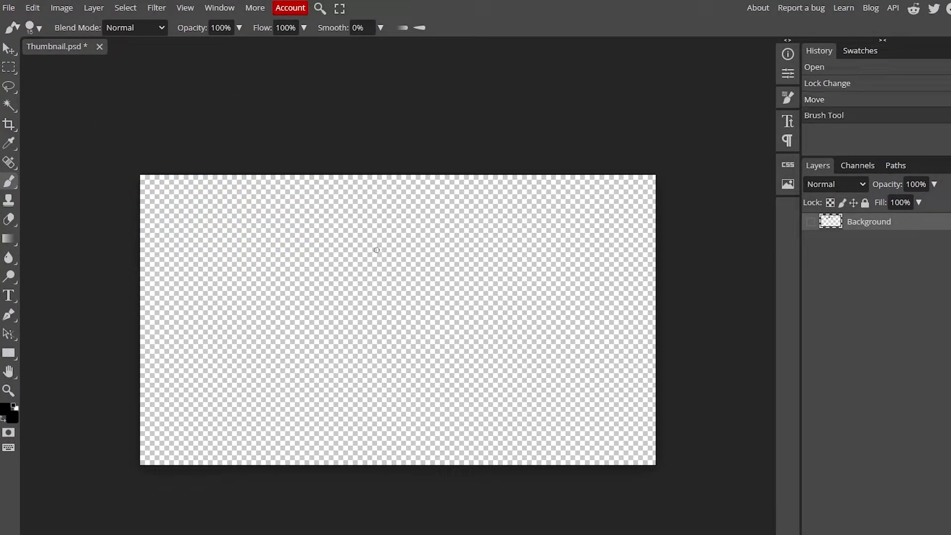
click(377, 250)
click(344, 309)
click(506, 299)
- Set the brush size to 645 px and paint large black dabs over the left half of the Background layer
click(134, 27)
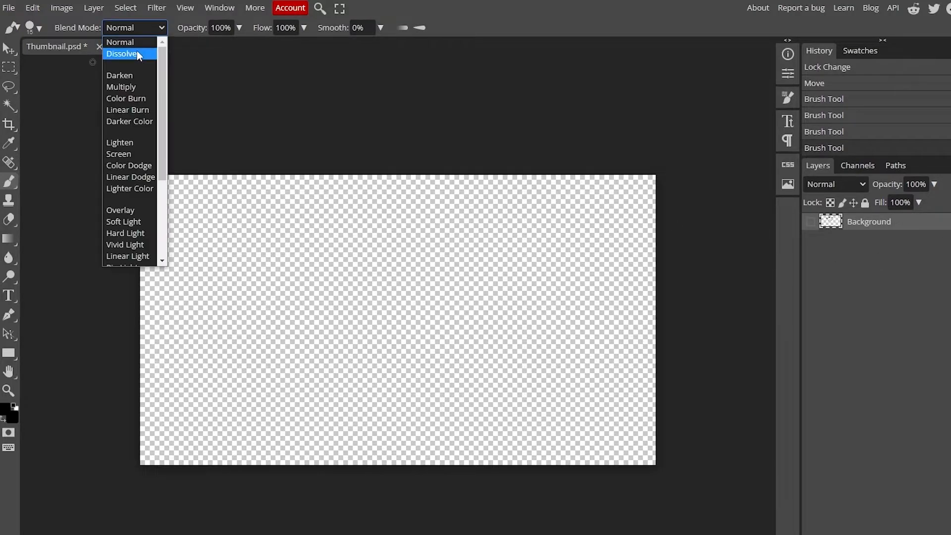
click(141, 26)
click(30, 29)
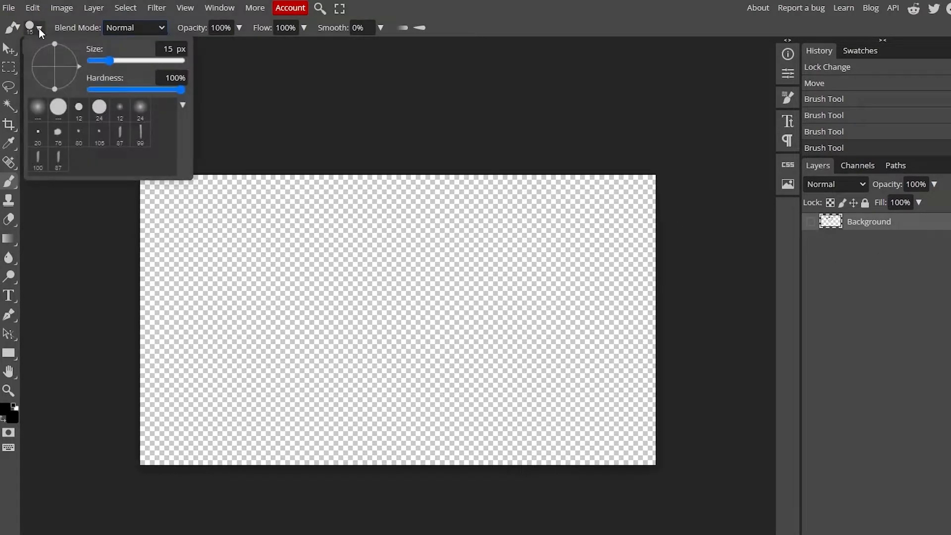
mouse_move(163, 61)
mouse_down()
mouse_move(124, 62)
mouse_move(167, 69)
mouse_up()
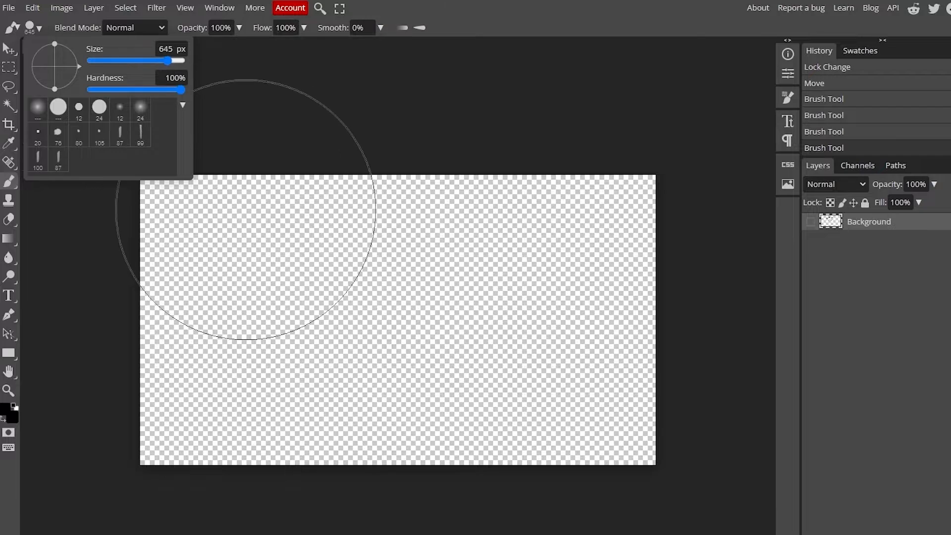
click(265, 251)
click(293, 296)
click(294, 296)
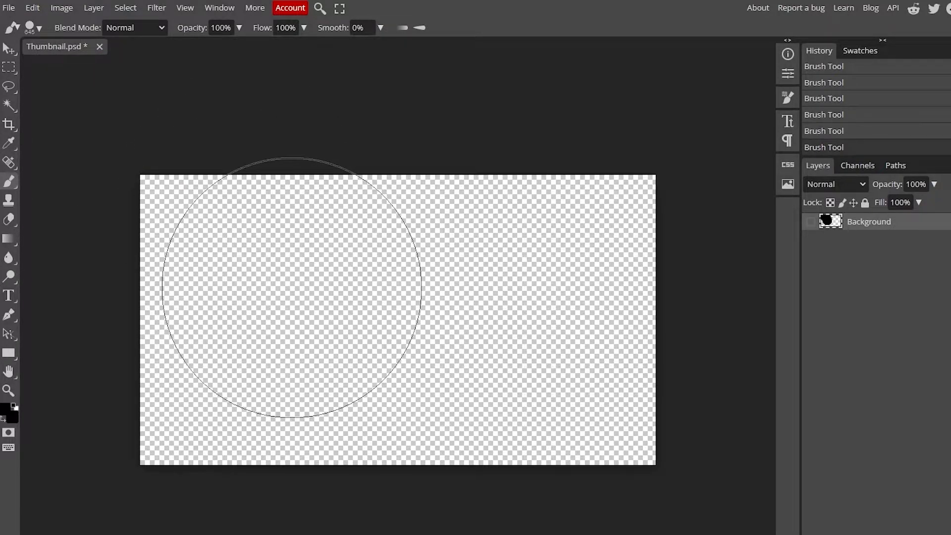
- Paint the rest of the Background layer black with the 645 px brush and make the layer visible
right_click(340, 285)
click(746, 277)
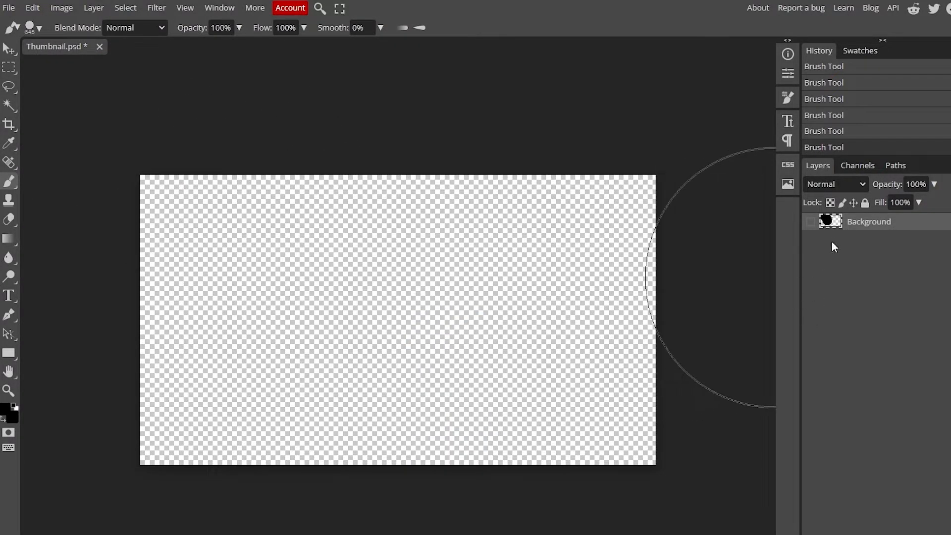
drag(679, 276, 498, 276)
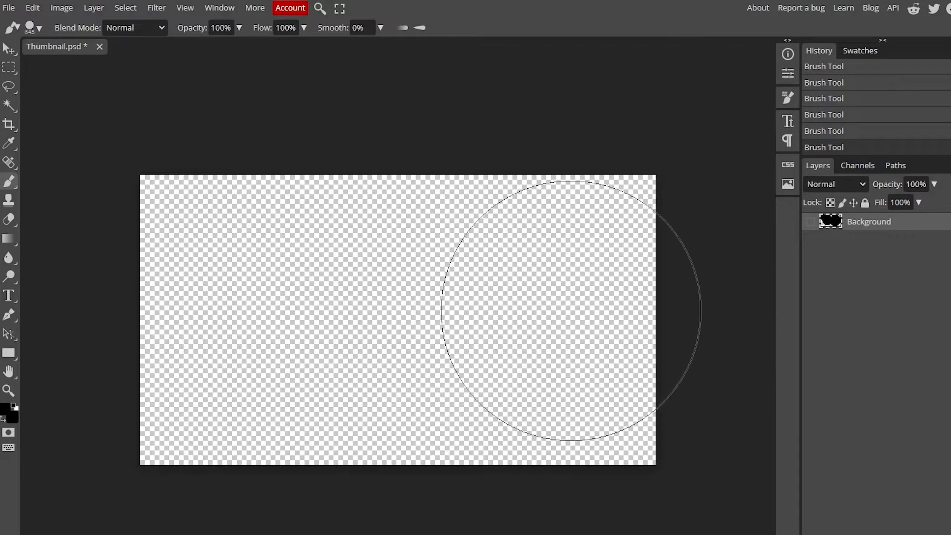
click(810, 221)
mouse_move(544, 284)
mouse_down()
mouse_move(611, 247)
mouse_move(603, 198)
mouse_move(204, 184)
mouse_move(104, 343)
mouse_move(381, 476)
mouse_move(677, 453)
mouse_up()
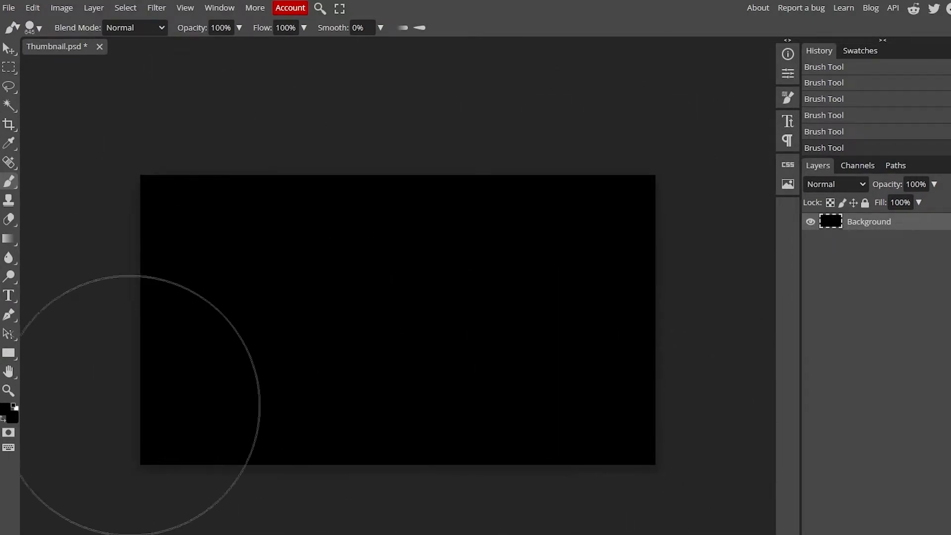
- Set the foreground colour to bright blue and paint over the entire Background layer with it
click(6, 410)
drag(226, 149, 240, 117)
click(370, 99)
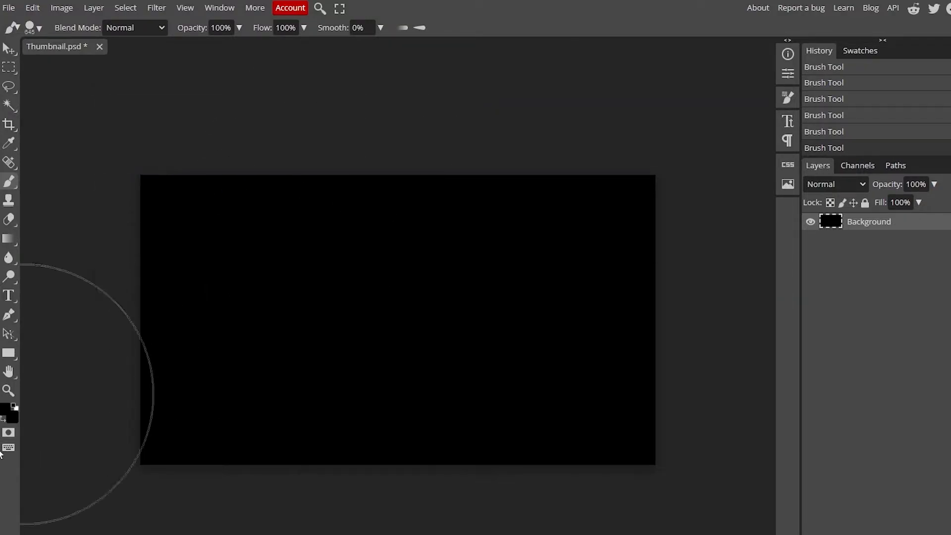
mouse_move(164, 237)
mouse_down()
mouse_move(354, 283)
mouse_move(537, 278)
mouse_move(572, 265)
mouse_move(639, 270)
mouse_move(606, 378)
mouse_move(161, 337)
mouse_up()
mouse_move(299, 413)
mouse_down()
mouse_move(643, 202)
mouse_move(234, 195)
mouse_move(74, 59)
mouse_up()
- Set the brush size to 25 px, keeping the Normal blend mode
click(38, 29)
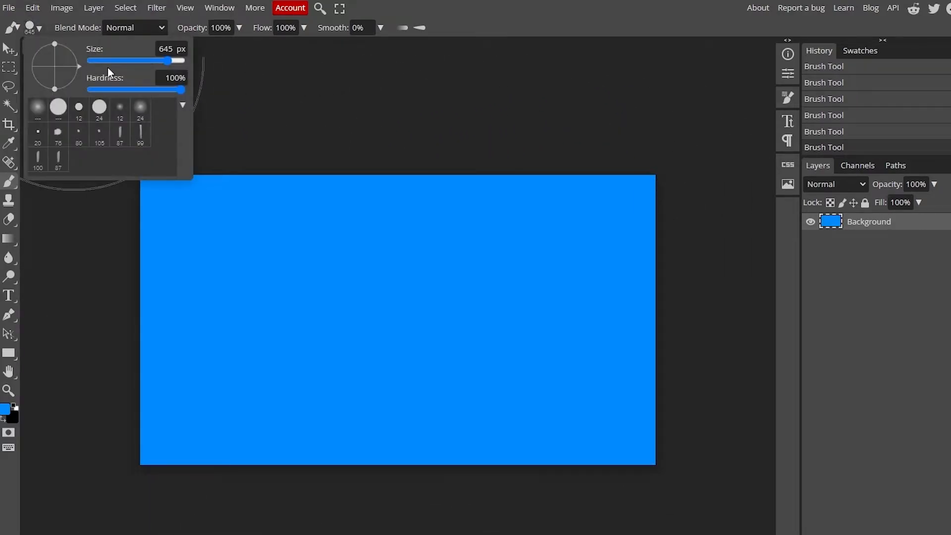
mouse_move(175, 60)
mouse_down()
mouse_move(93, 60)
mouse_move(114, 61)
mouse_up()
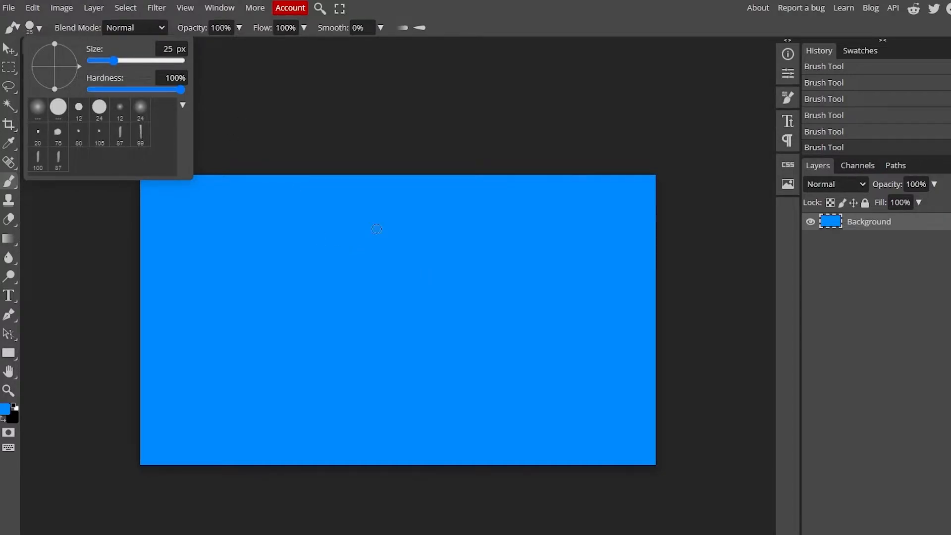
click(143, 23)
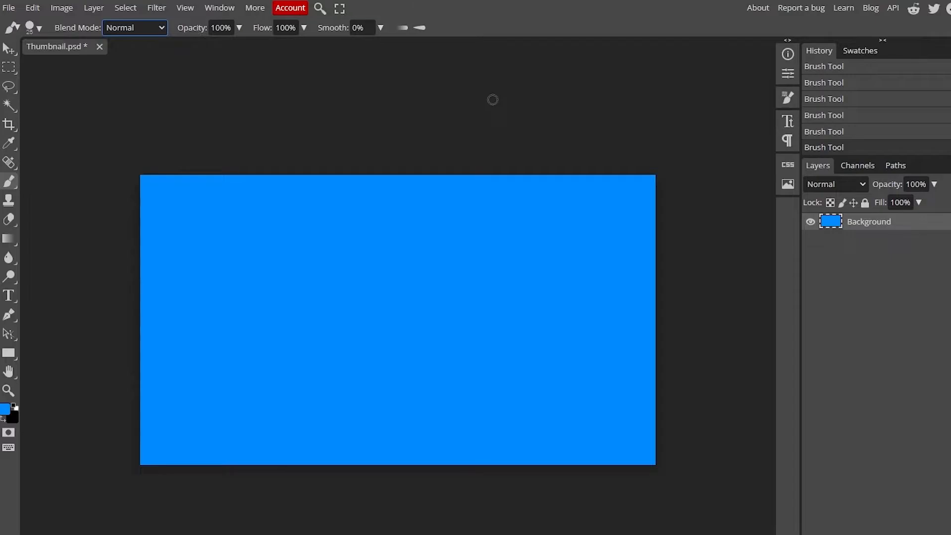
- Open Pexels in a new browser tab and search its free photos for "excited"
key(ctrl+t)
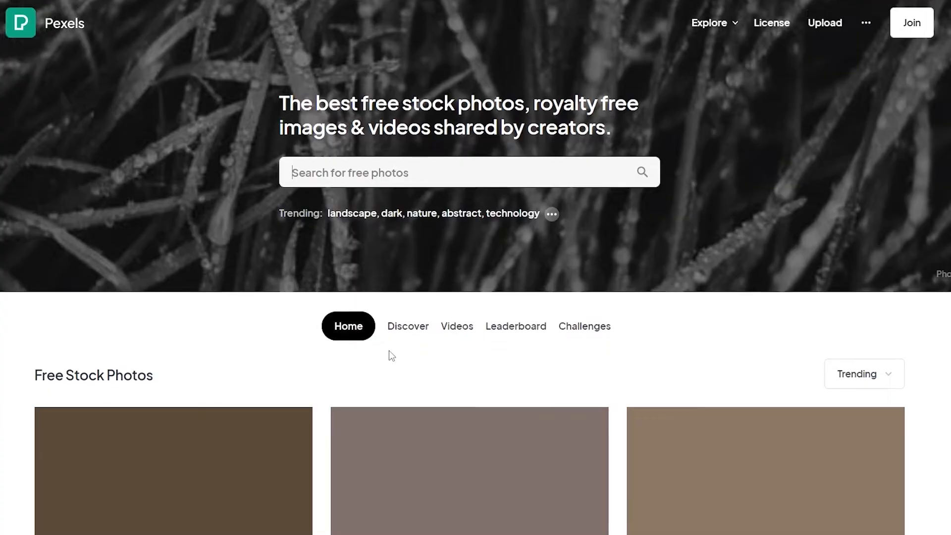
scroll(388, 354, down, 5)
scroll(325, 313, up, 5)
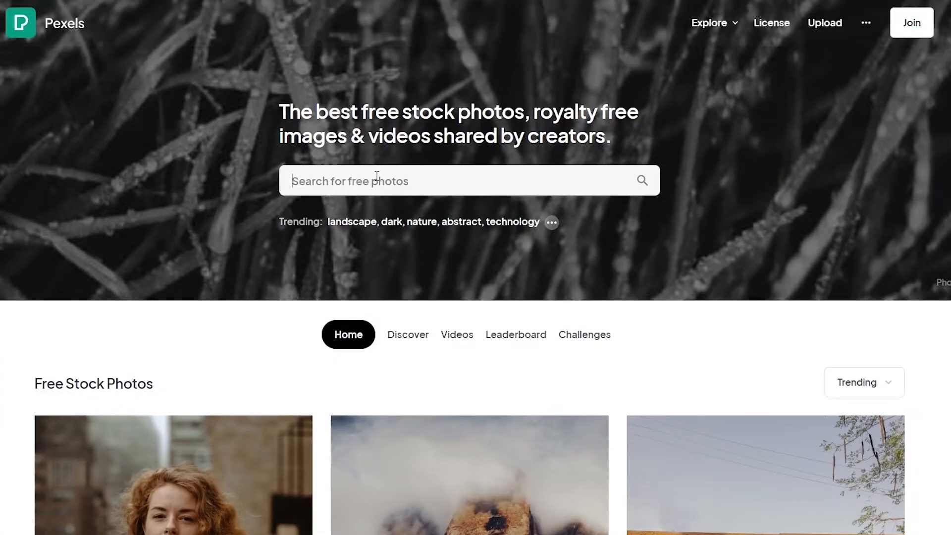
click(376, 177)
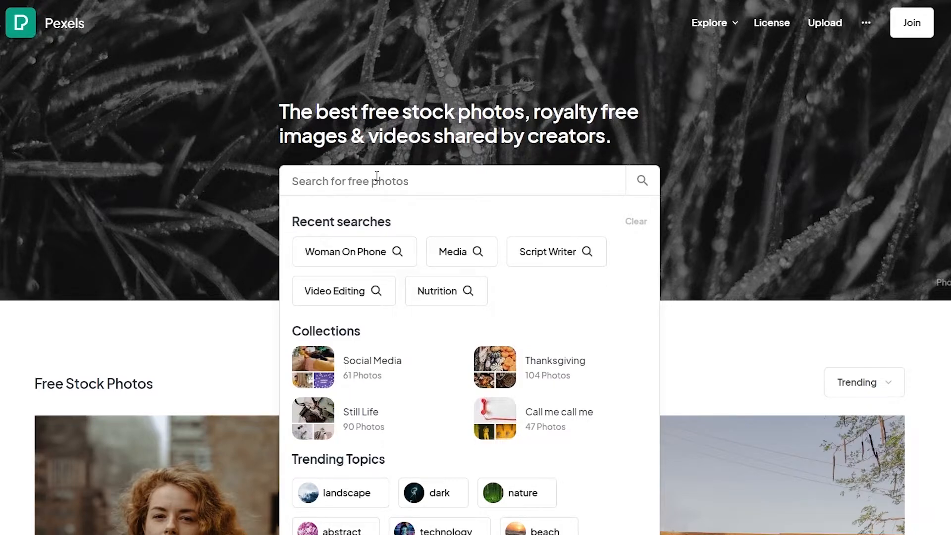
text(excited)
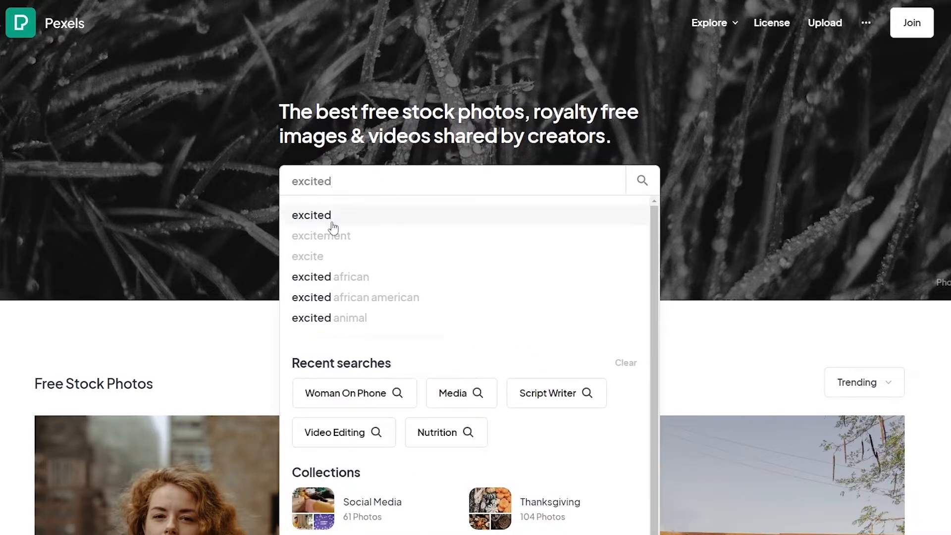
click(333, 224)
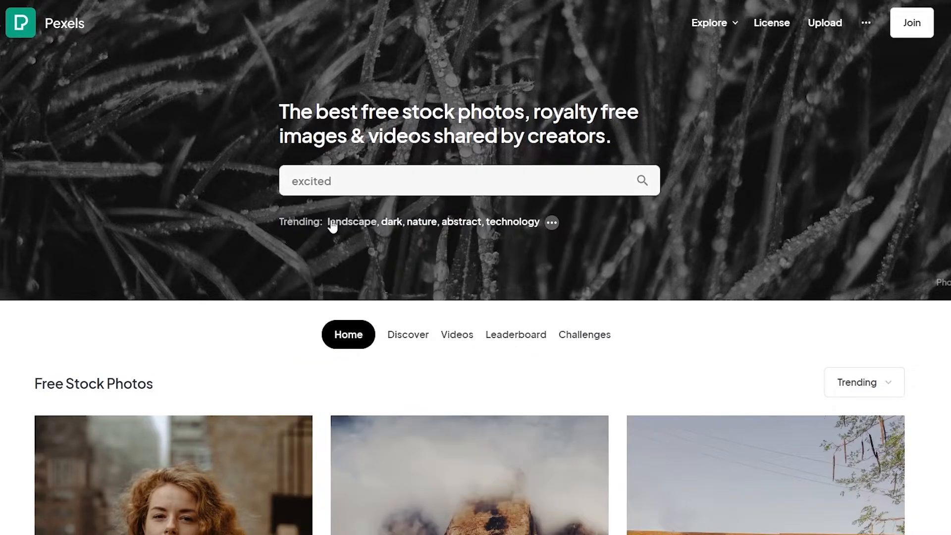
click(643, 180)
- Look through the "excited" photo results for pictures that would suit a thumbnail
scroll(634, 173, down, 3)
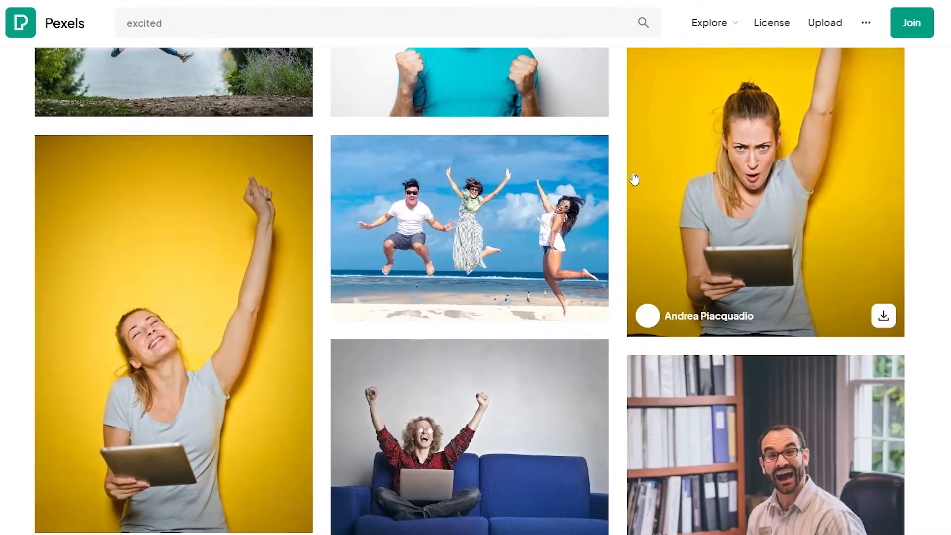
scroll(633, 176, up, 4)
scroll(633, 176, down, 2)
scroll(634, 178, down, 9)
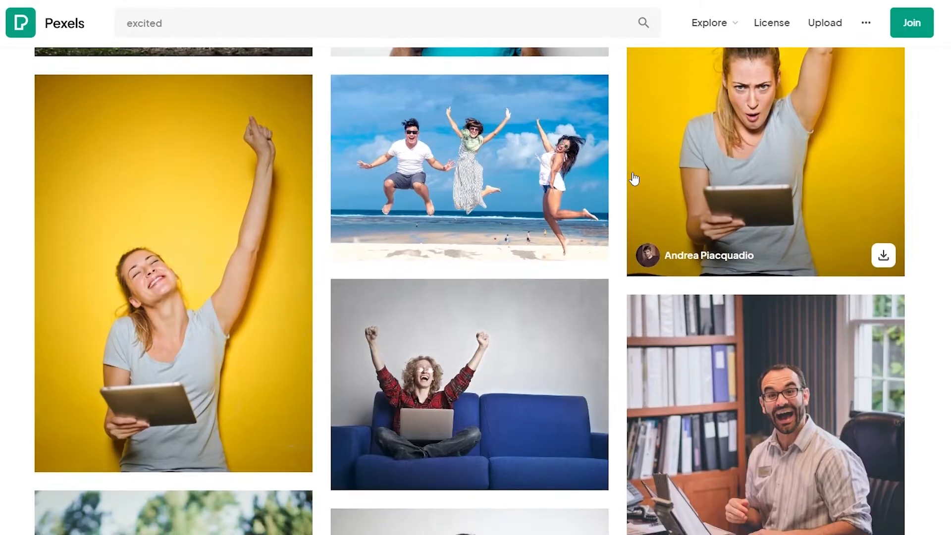
scroll(634, 178, down, 7)
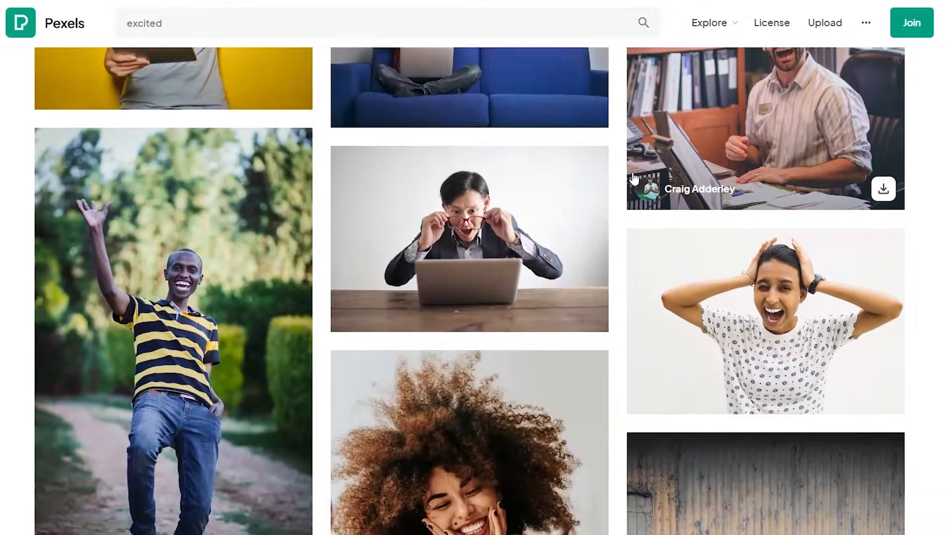
scroll(632, 182, down, 8)
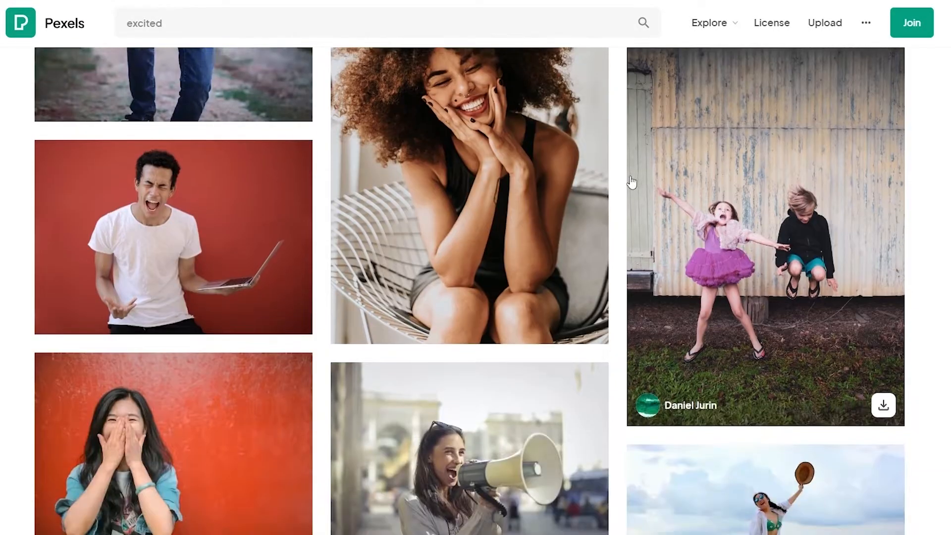
scroll(630, 178, down, 5)
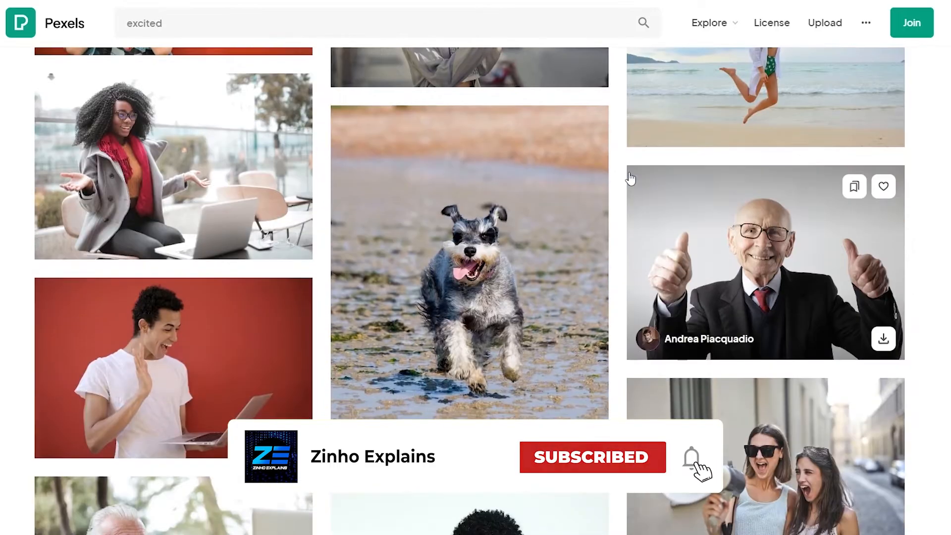
scroll(630, 178, down, 5)
scroll(630, 178, down, 3)
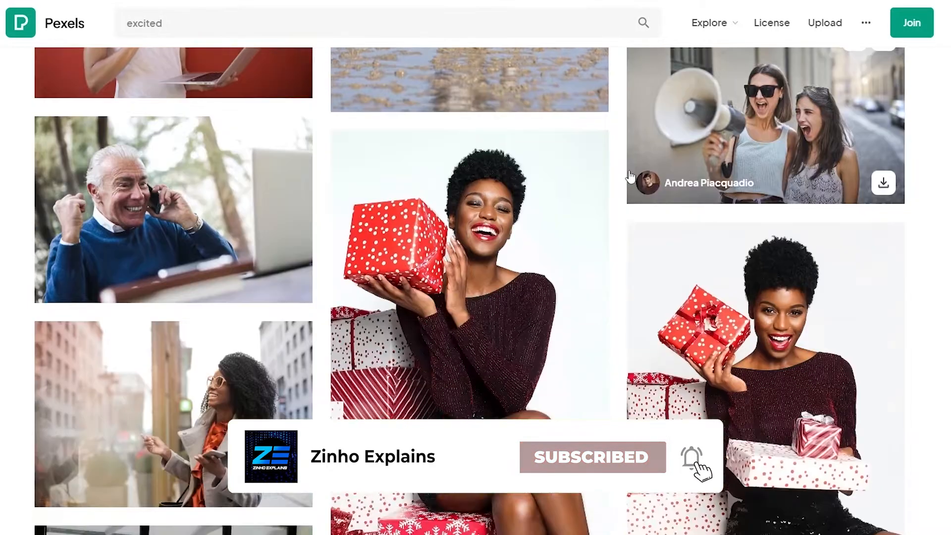
right_click(639, 162)
scroll(597, 197, down, 2)
scroll(919, 227, down, 6)
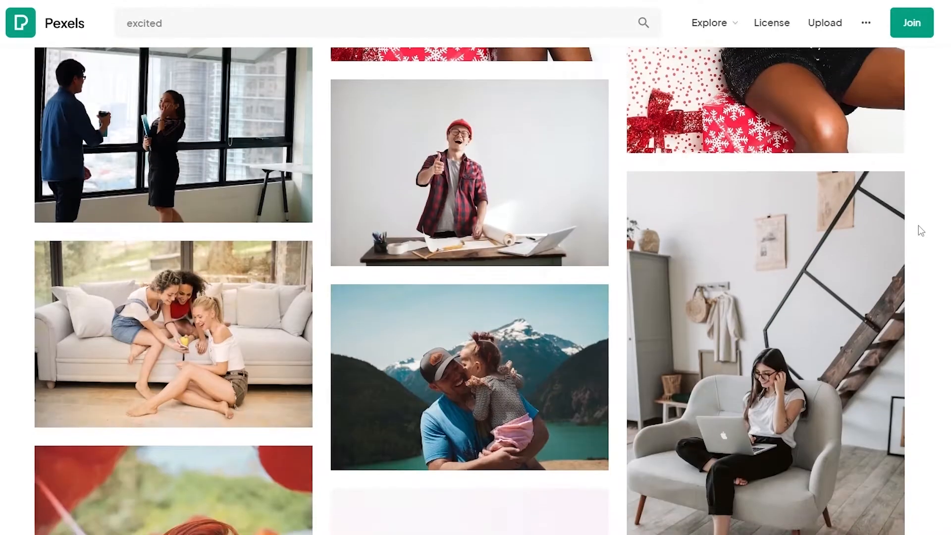
scroll(918, 227, down, 10)
mouse_move(886, 215)
scroll(886, 215, down, 5)
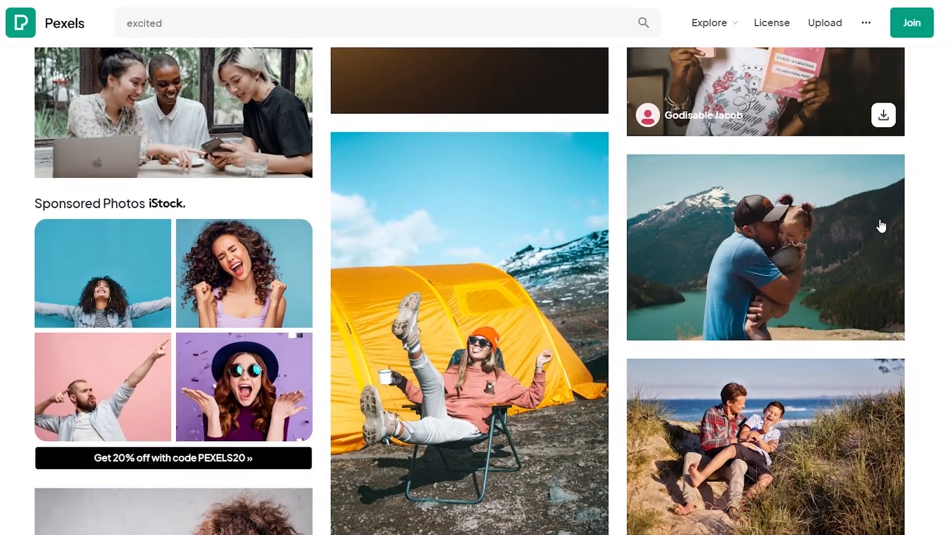
scroll(879, 223, up, 5)
scroll(879, 223, up, 10)
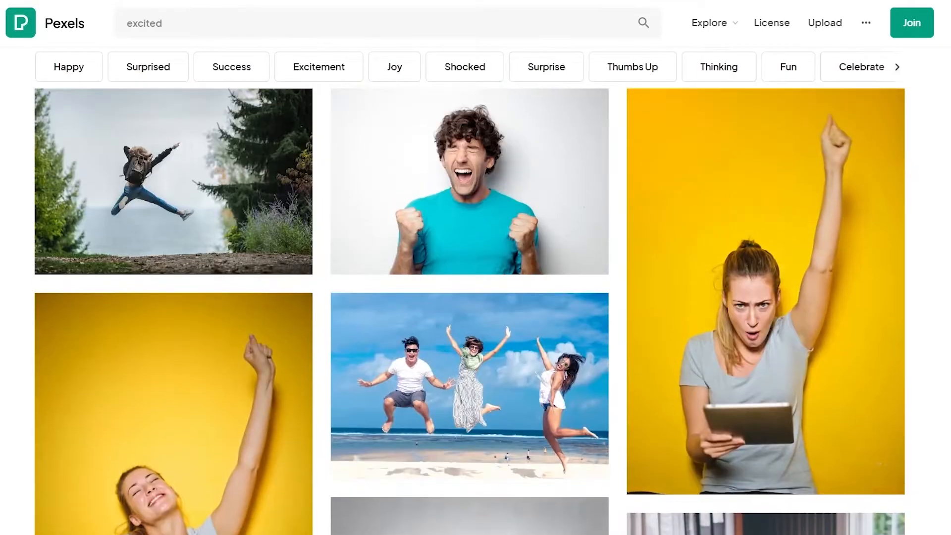
- Pick the photo of the smiling woman with crossed arms in a pink sleeveless top and download it as a JPG
scroll(842, 223, down, 3)
scroll(660, 278, up, 5)
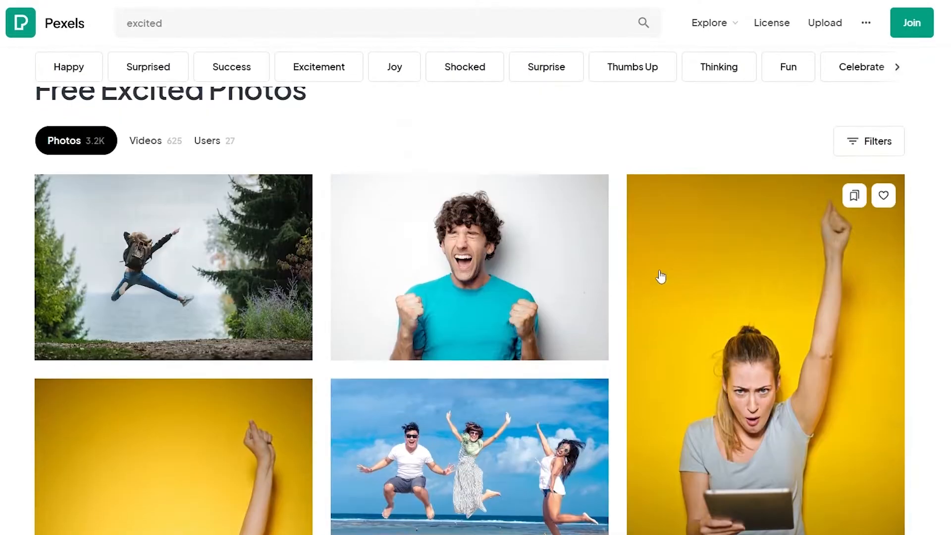
scroll(619, 321, down, 4)
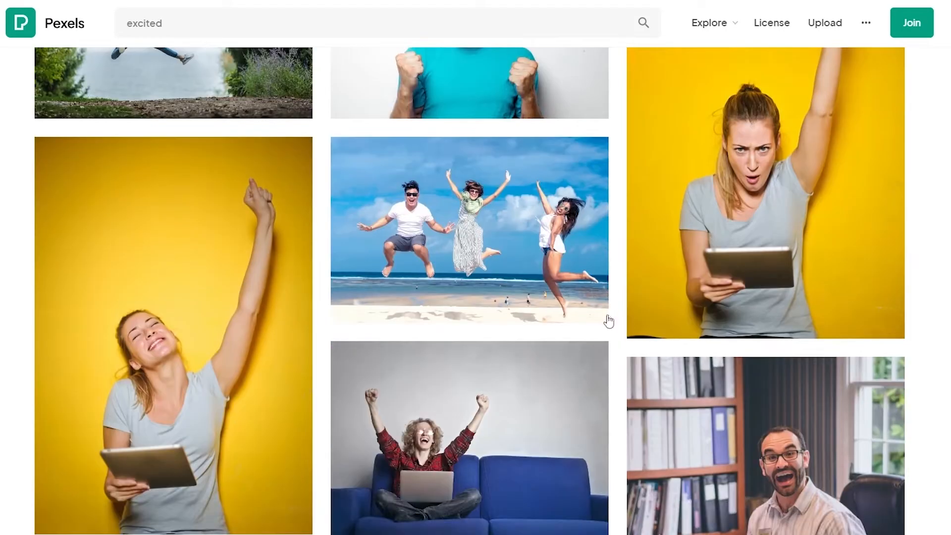
scroll(597, 322, down, 4)
scroll(596, 326, down, 12)
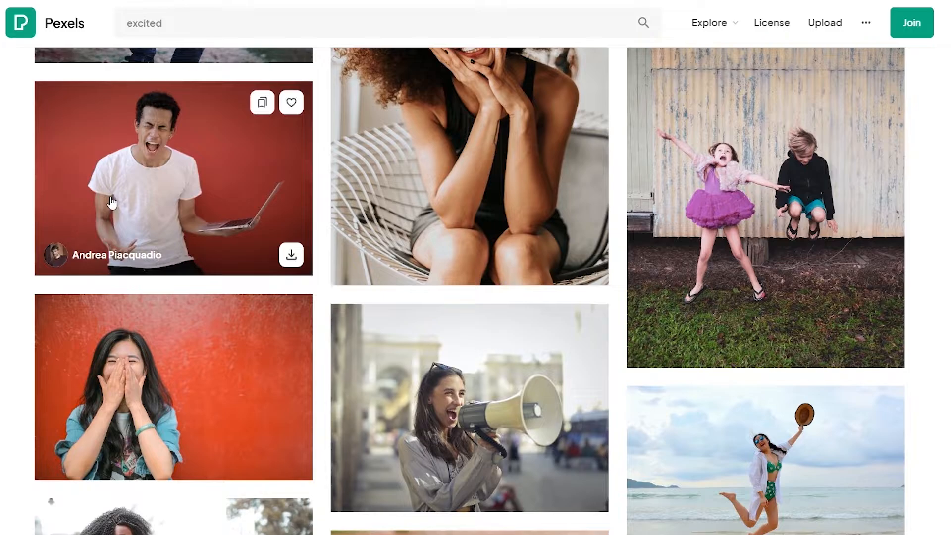
scroll(112, 202, down, 13)
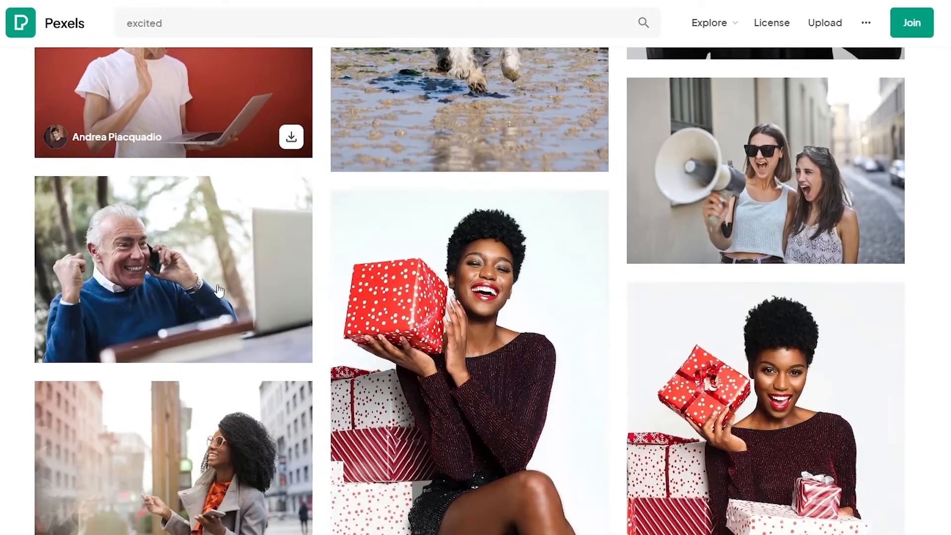
scroll(199, 201, up, 1)
scroll(243, 287, down, 15)
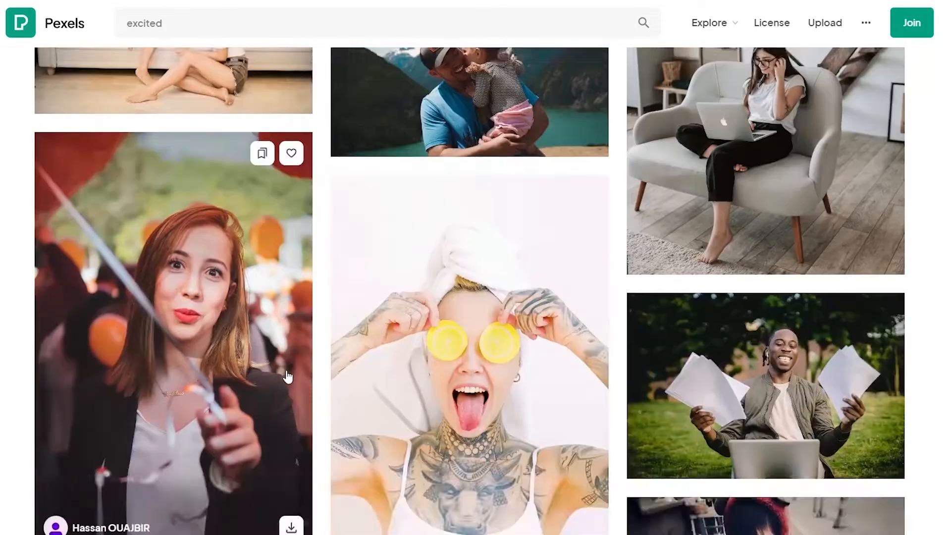
scroll(288, 374, down, 15)
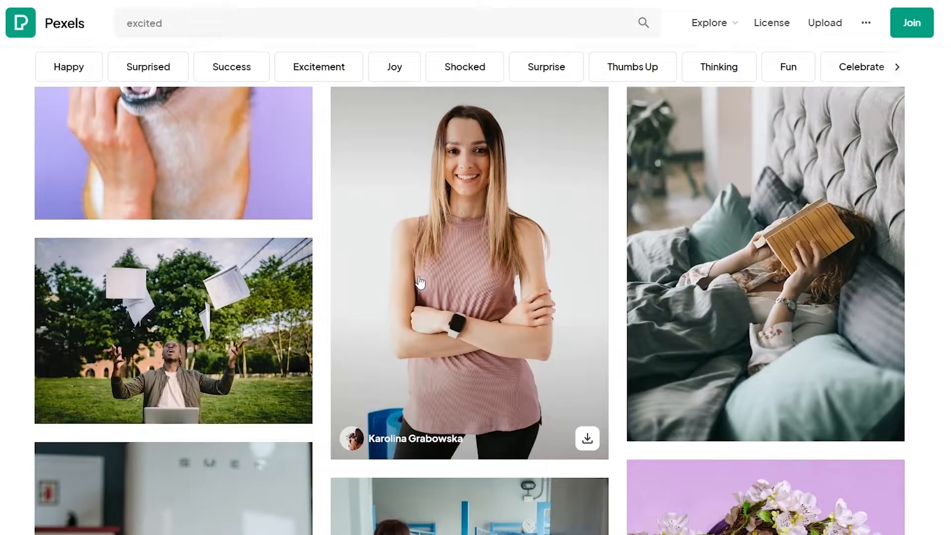
click(420, 282)
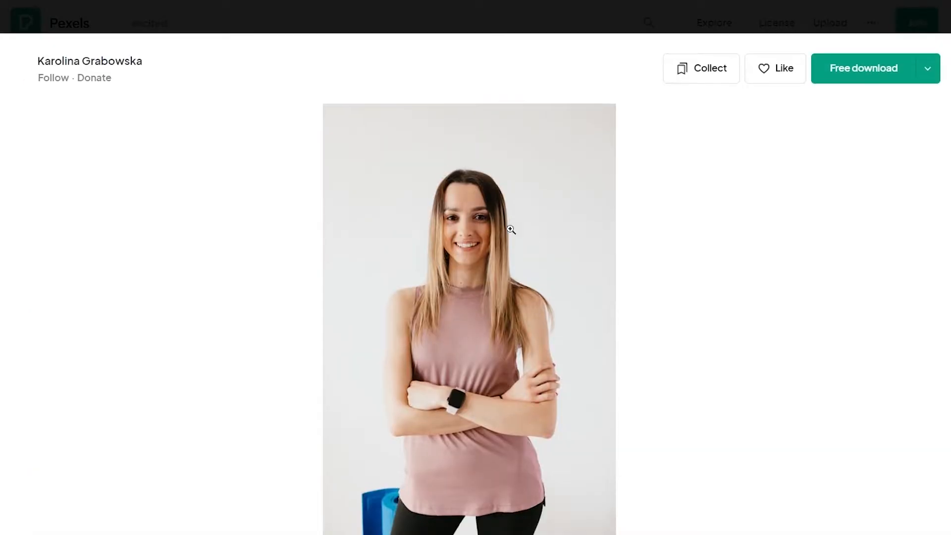
click(864, 79)
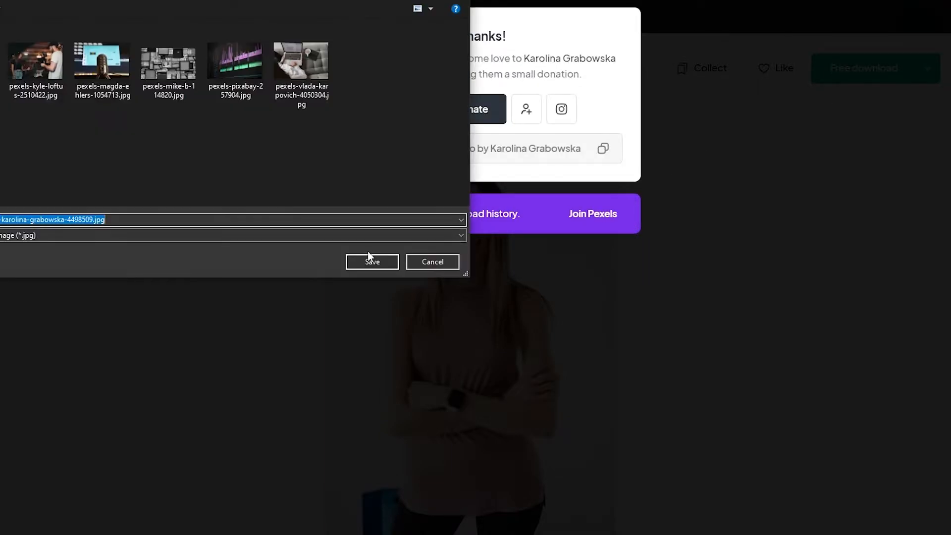
click(371, 263)
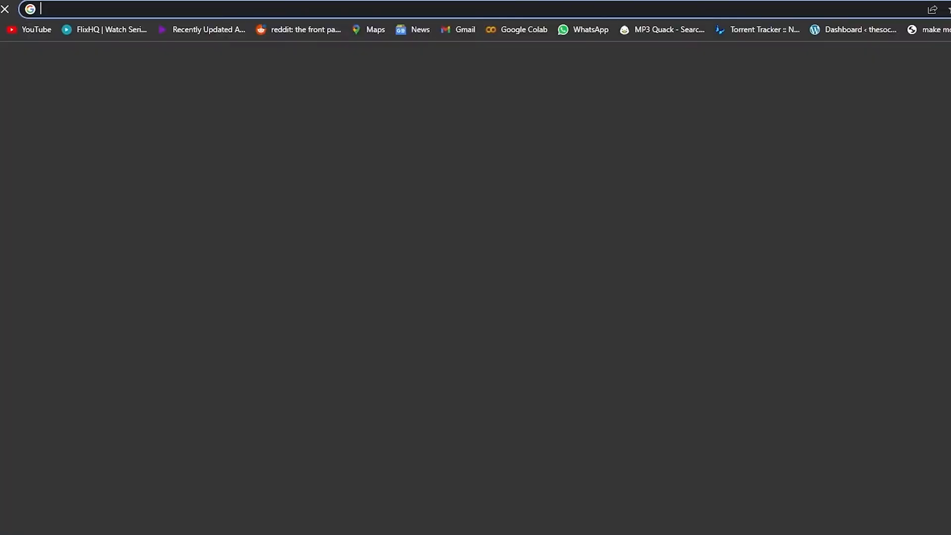
- Search Google for "remove bg" in a new tab and open the remove.bg image upload page
text(re)
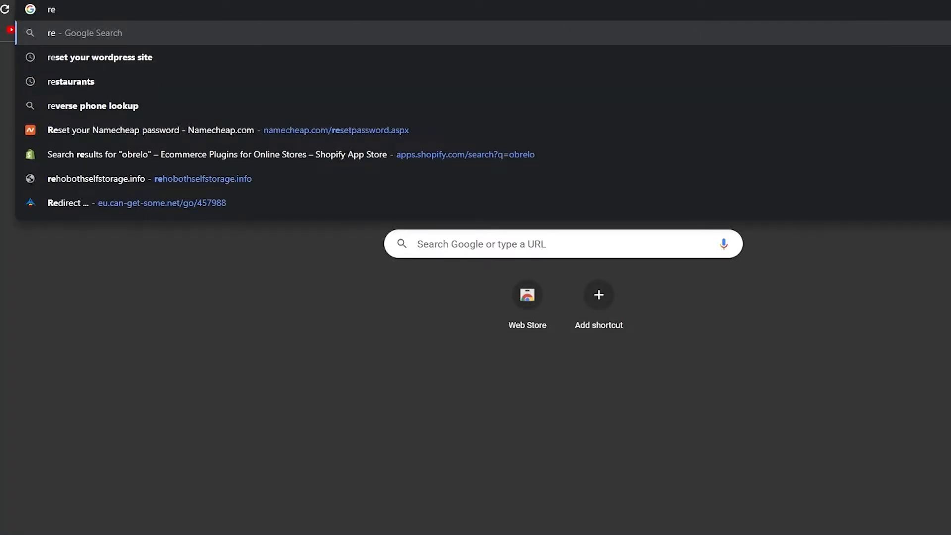
text(move)
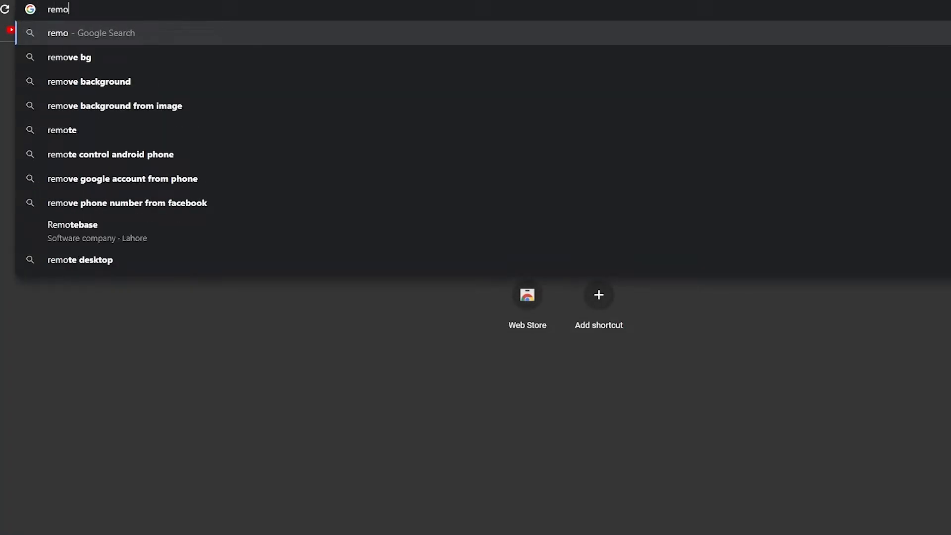
key(Down)
key(Return)
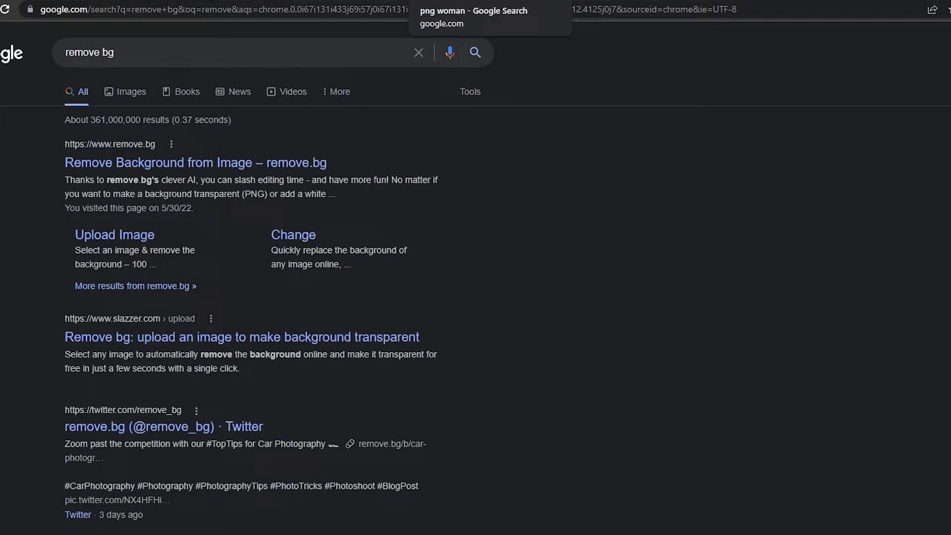
click(148, 1)
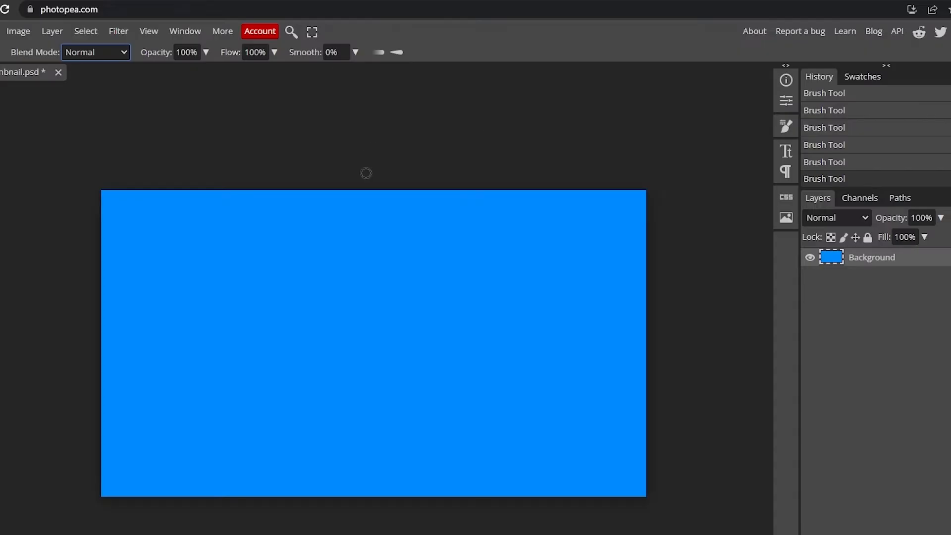
click(778, 3)
click(154, 165)
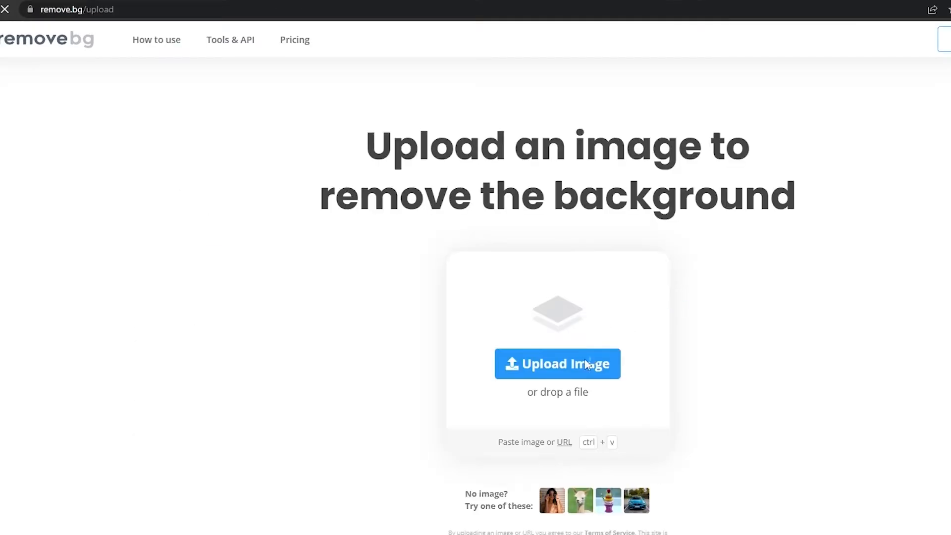
- Upload the photo of the woman in the pink top to remove.bg and save the background-free preview PNG in New folder
click(590, 367)
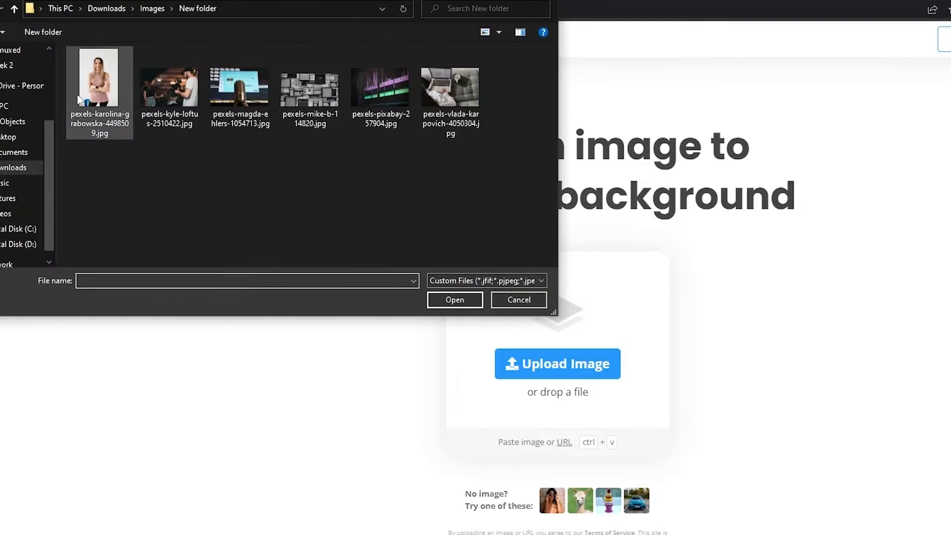
double_click(100, 90)
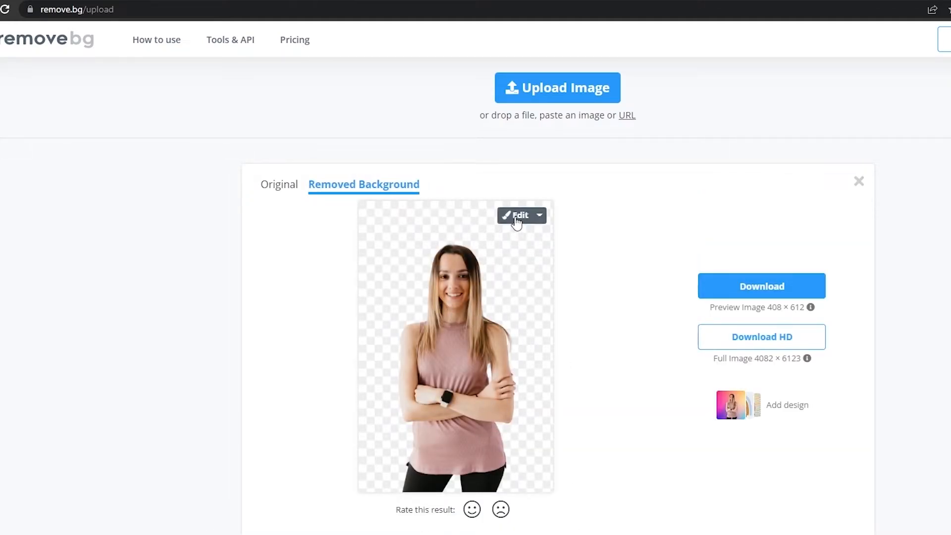
click(778, 289)
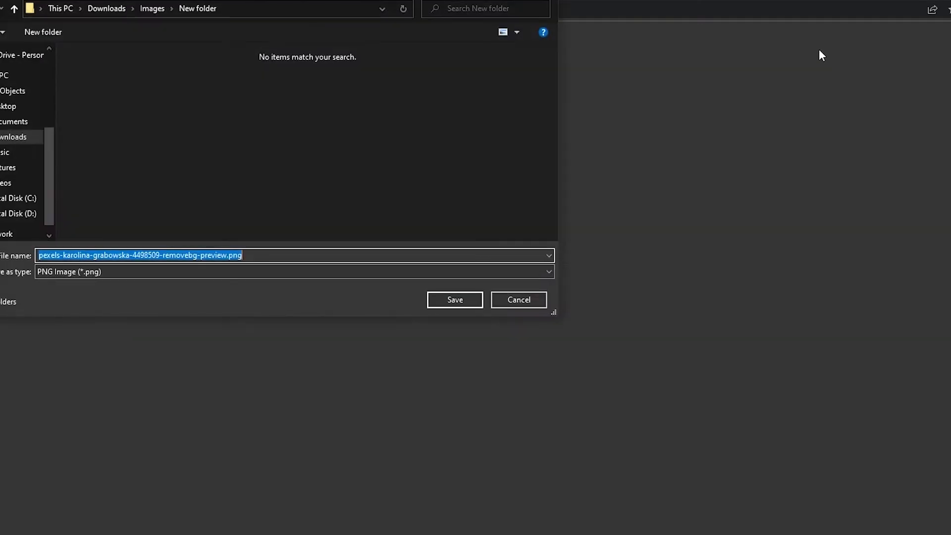
click(471, 300)
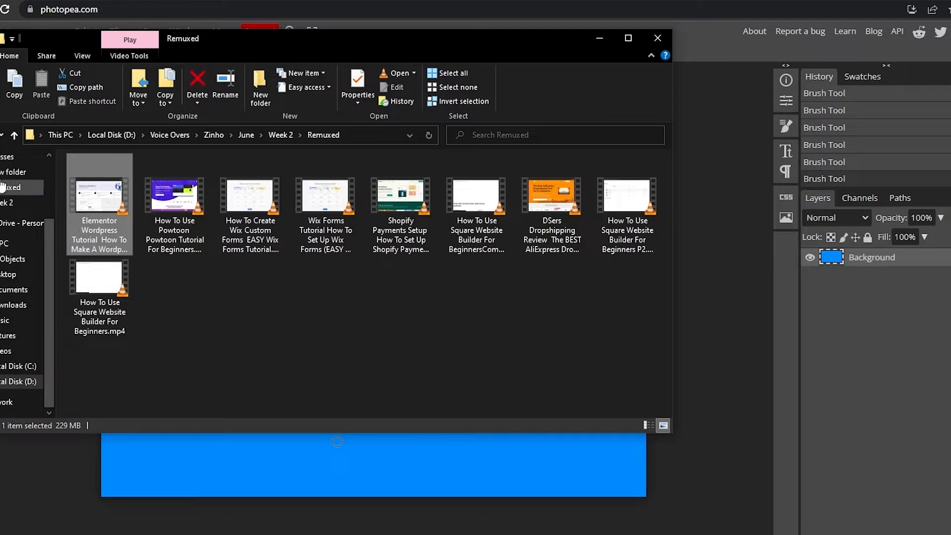
- Switch to Photopea and place the removebg-preview PNG from the Downloads > Images > New folder directory into the blue thumbnail
click(20, 192)
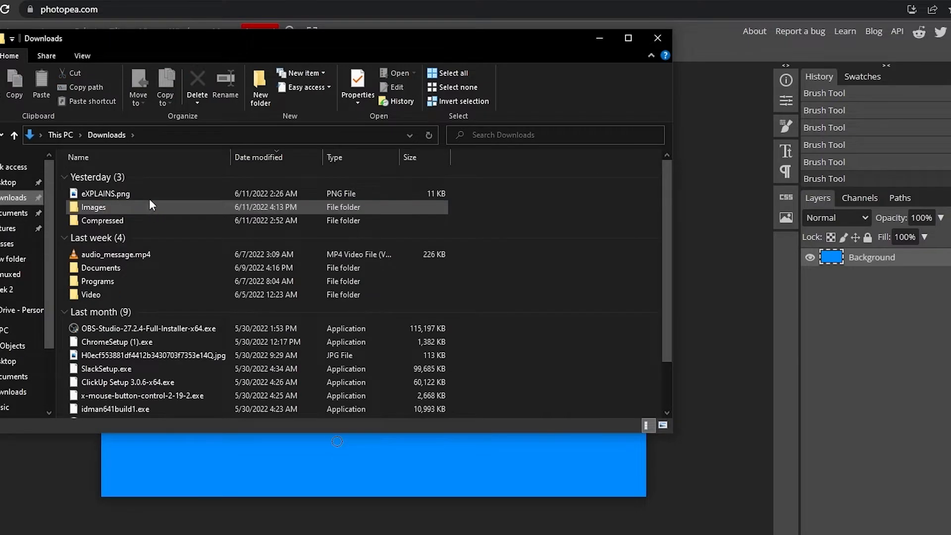
double_click(139, 207)
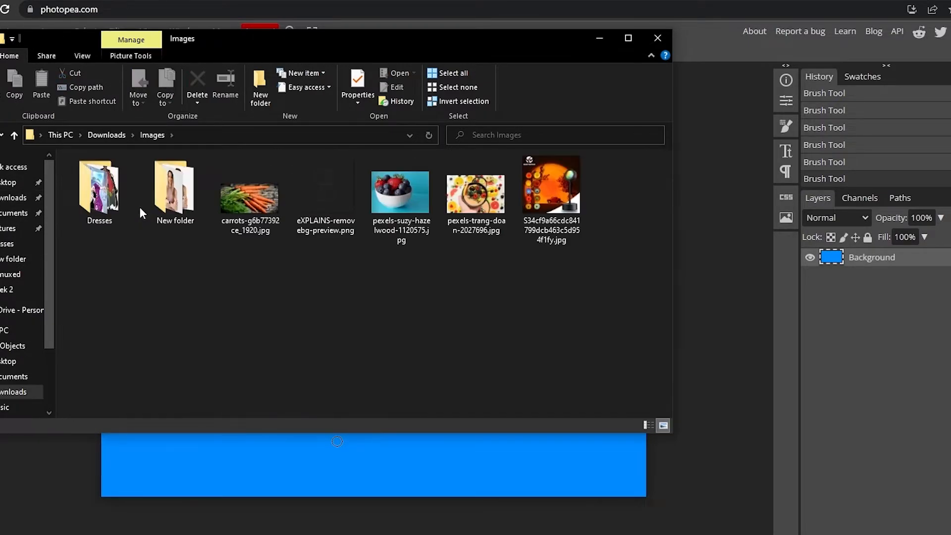
double_click(140, 213)
click(183, 235)
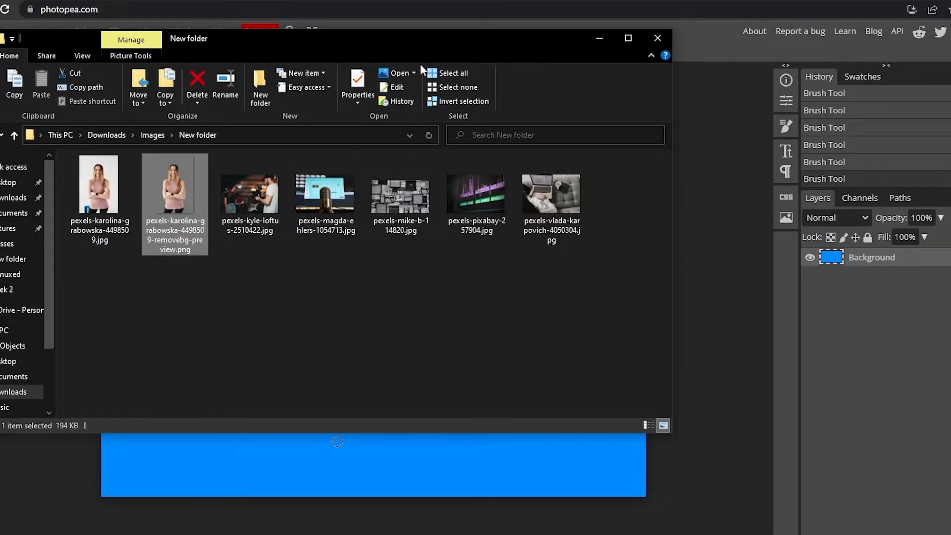
drag(426, 40, 948, 32)
drag(698, 208, 425, 333)
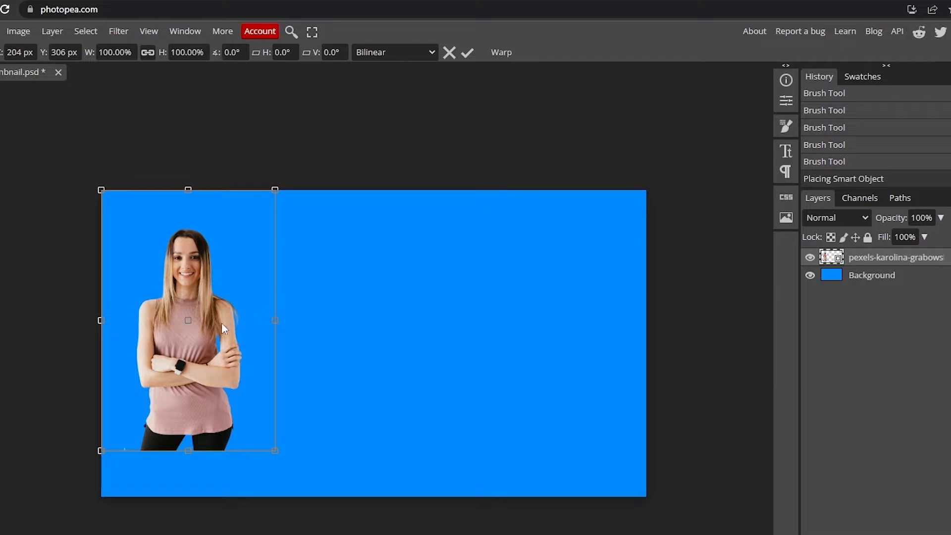
- Scale the woman's cut-out to about 114% and position it in the canvas's lower-right area
drag(221, 324, 539, 382)
drag(593, 249, 713, 169)
drag(555, 285, 533, 344)
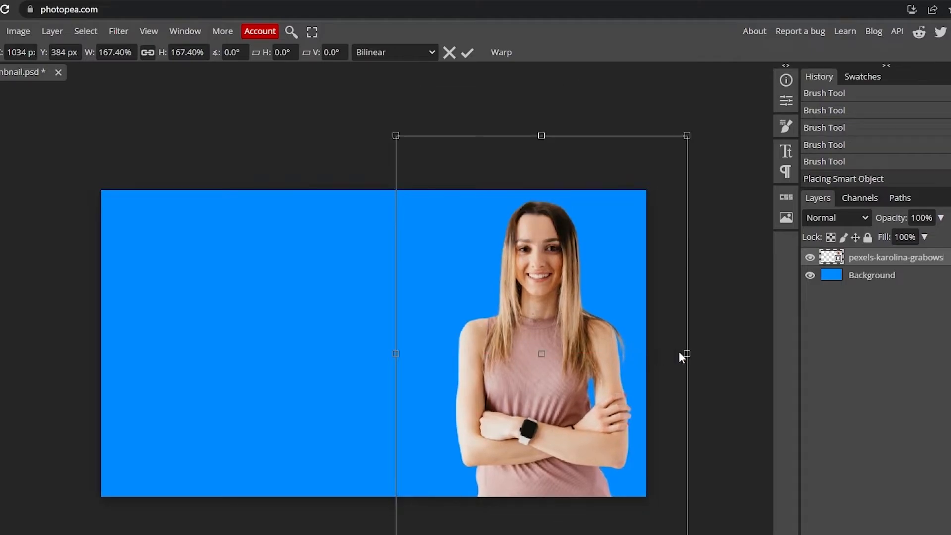
drag(686, 354, 663, 365)
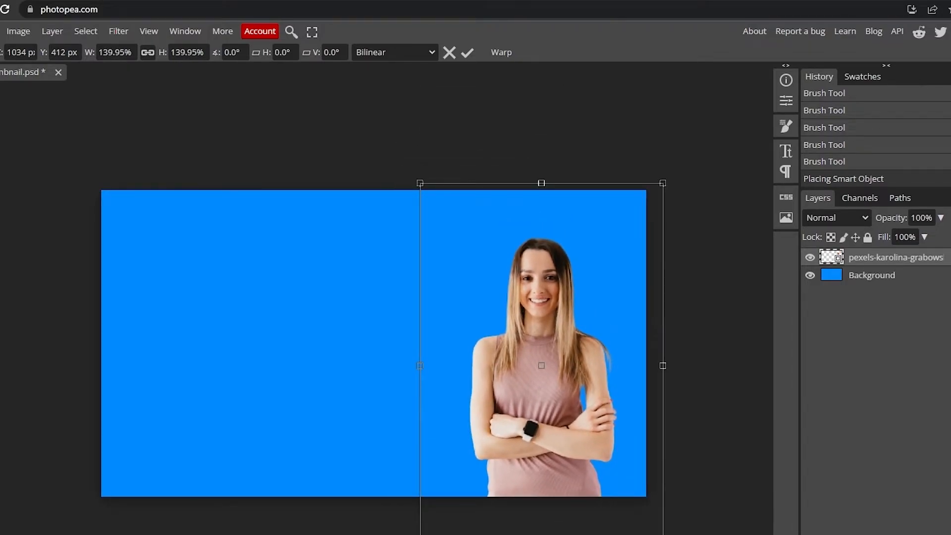
drag(662, 533, 617, 497)
drag(575, 452, 606, 468)
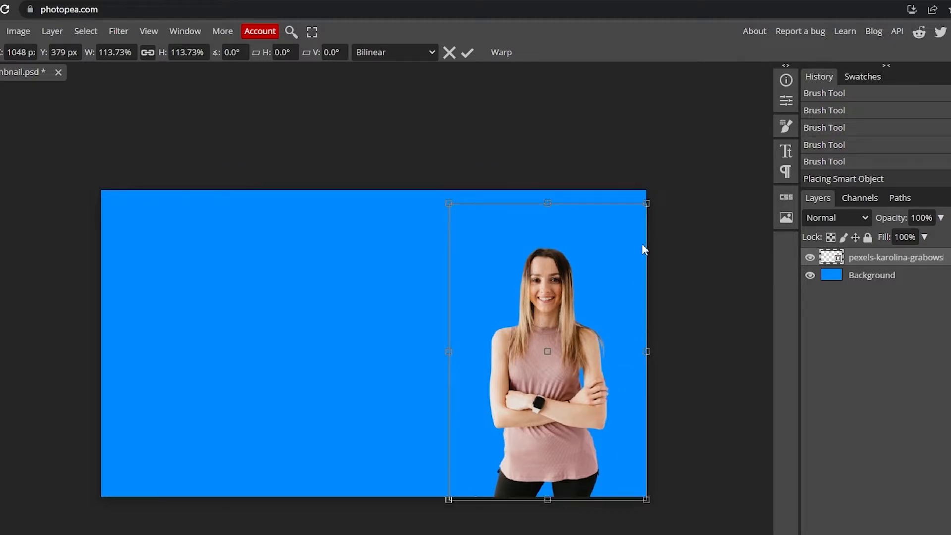
key(Return)
drag(525, 360, 525, 419)
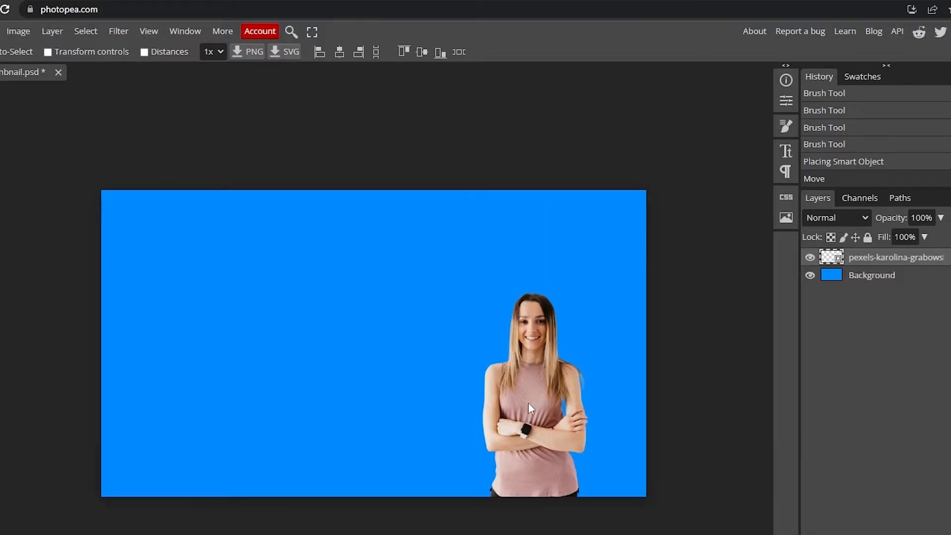
- Place the Pngtree pop art woman image from the file folder into the thumbnail and delete the photo cut-out layer
key(alt+Tab)
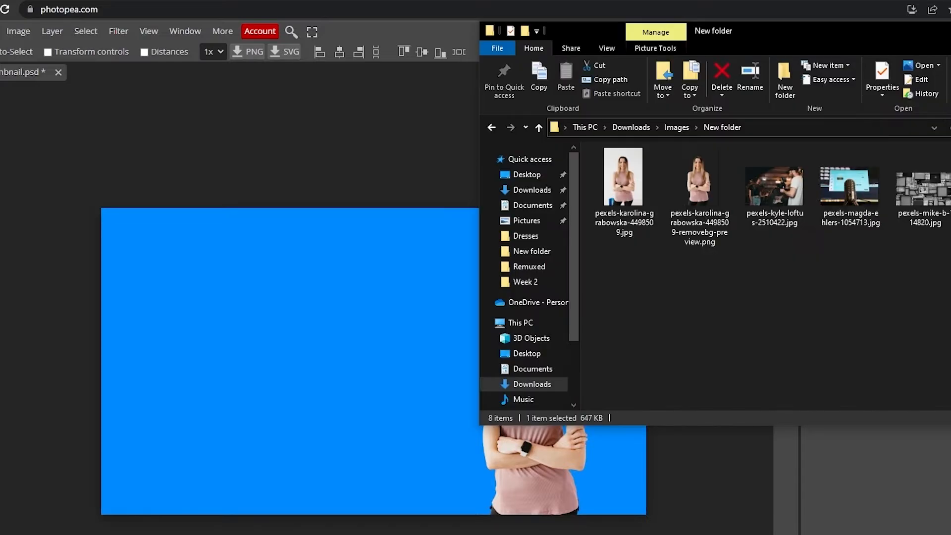
drag(932, 198, 312, 349)
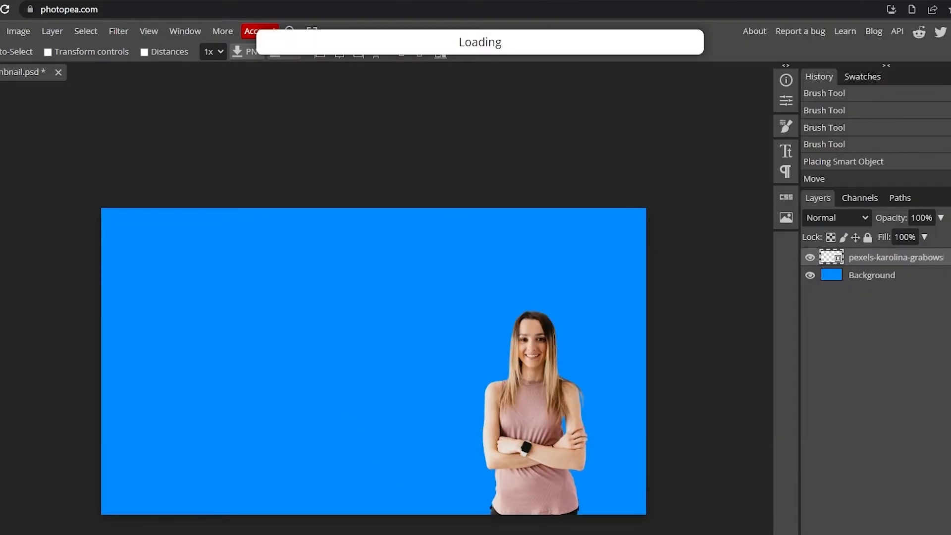
key(Return)
key(Delete)
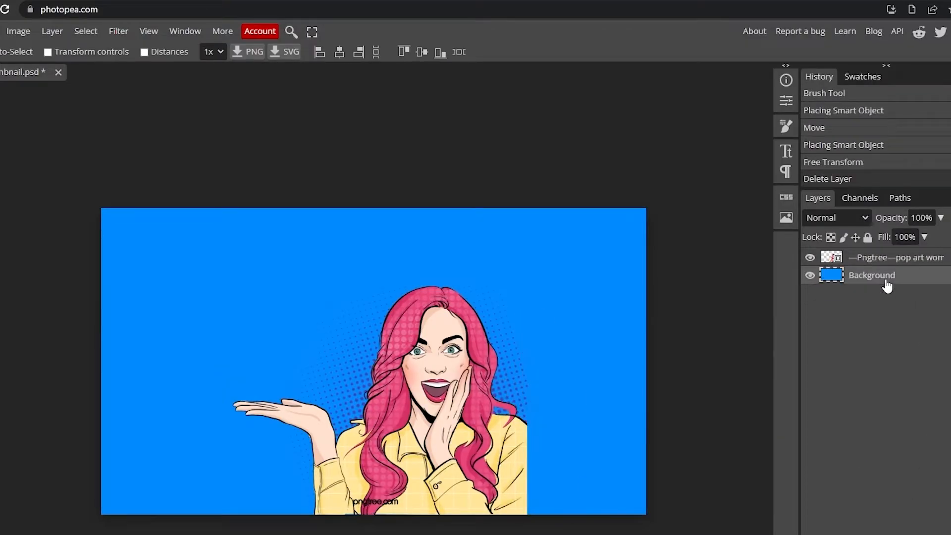
- Enlarge the pop art woman to about 78% and position her at the canvas's right side, around X 870, Y 300 px
drag(437, 342, 542, 363)
key(ctrl+t)
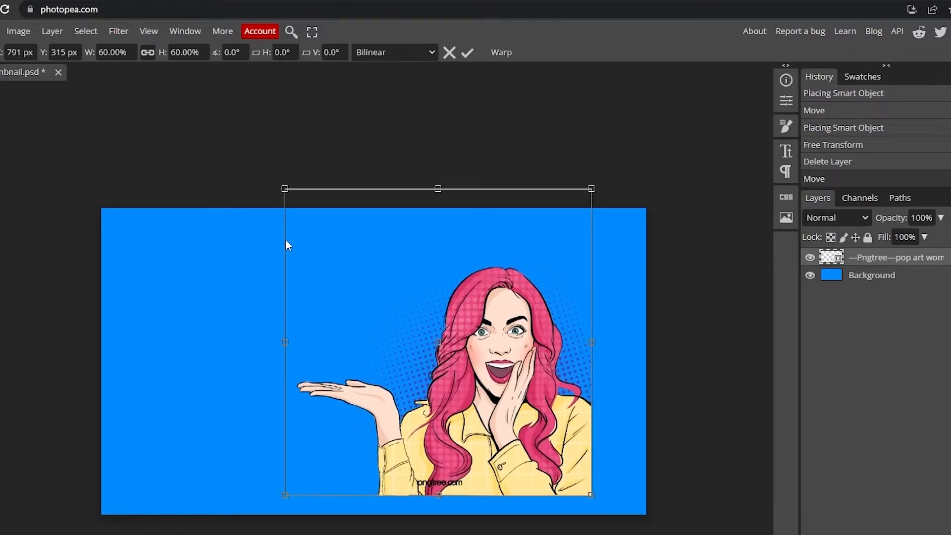
drag(286, 239, 258, 227)
drag(576, 485, 692, 534)
drag(595, 466, 613, 456)
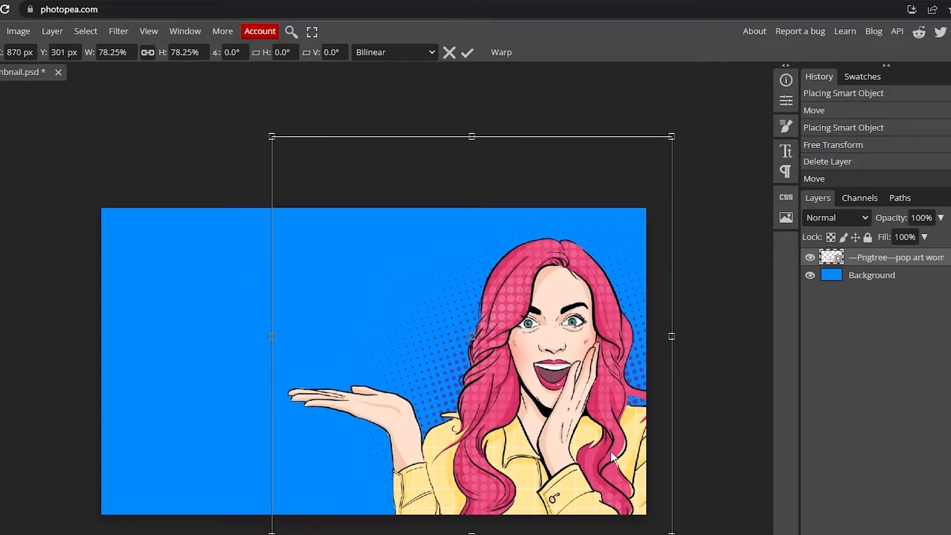
key(Up)
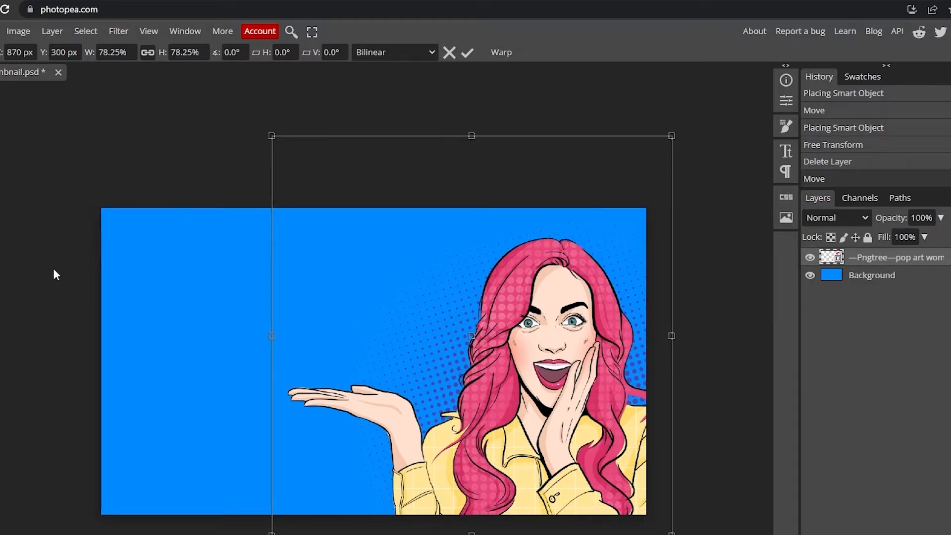
- Add an empty layer above the pop art woman and discard the blank text layer
key(t)
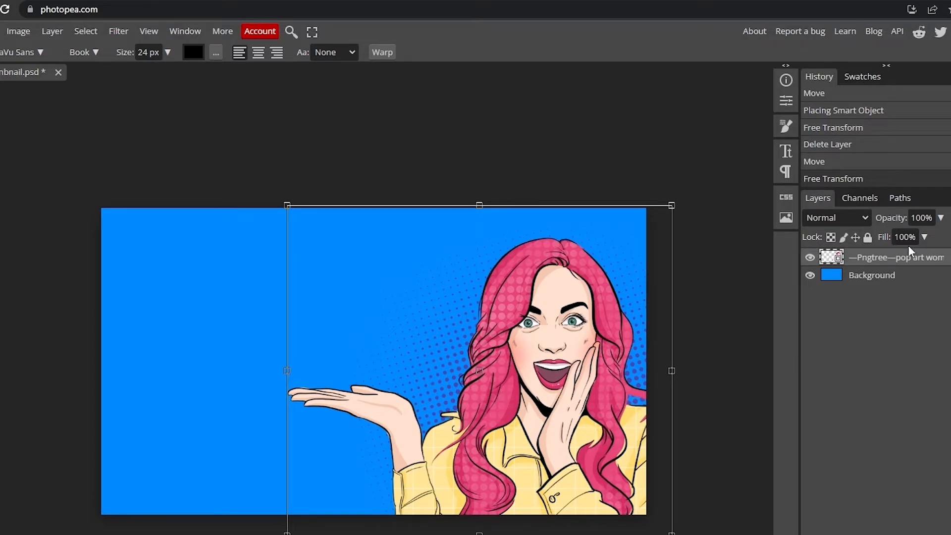
key(ctrl+shift+n)
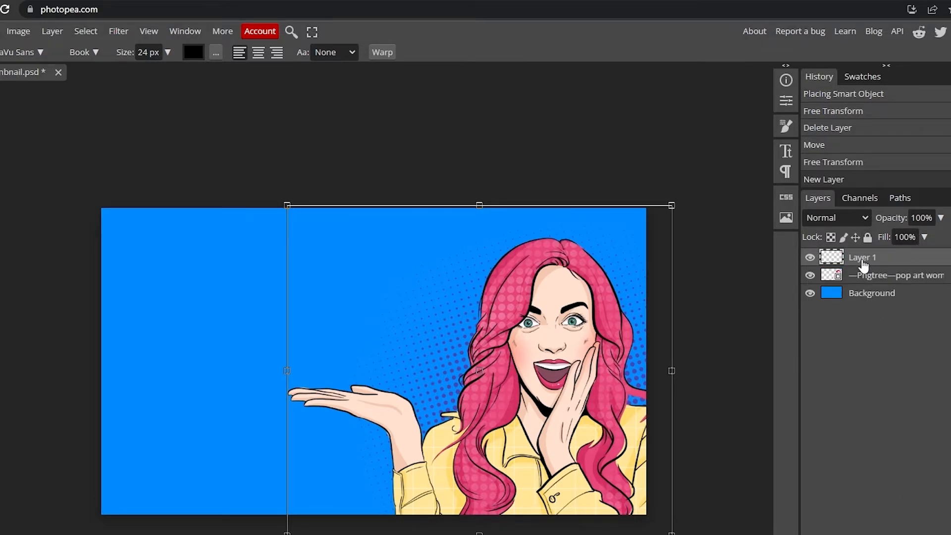
click(241, 265)
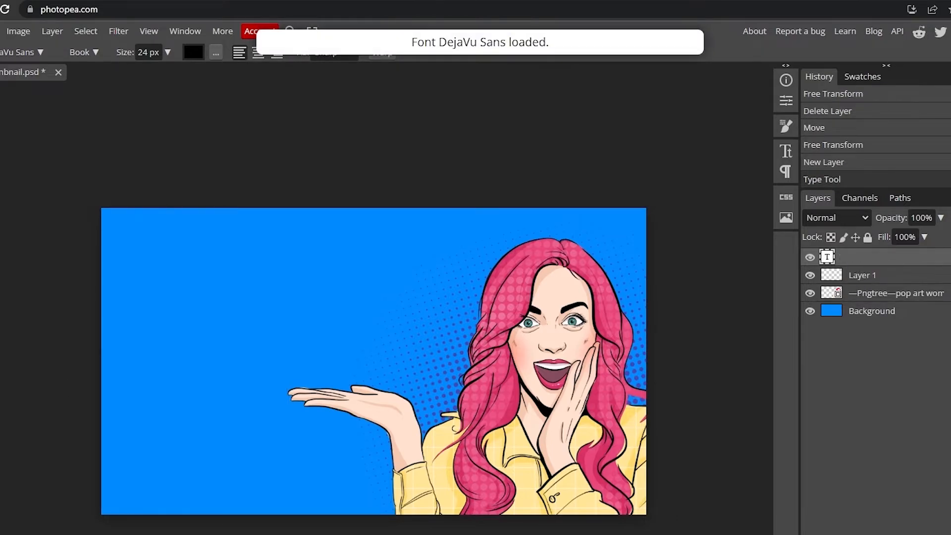
click(852, 267)
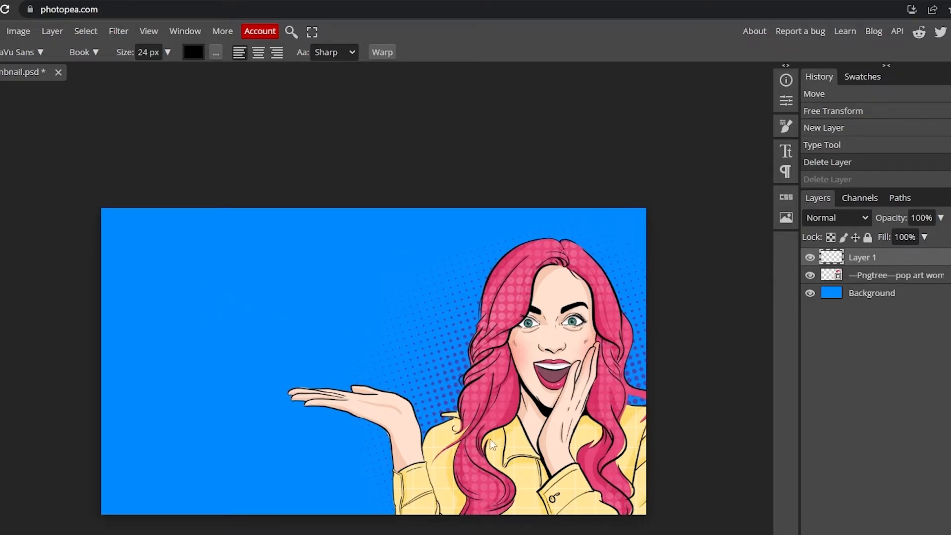
- Write "How To MAKE MONEY ONLINE" on three lines in the empty blue area beside the woman
click(181, 273)
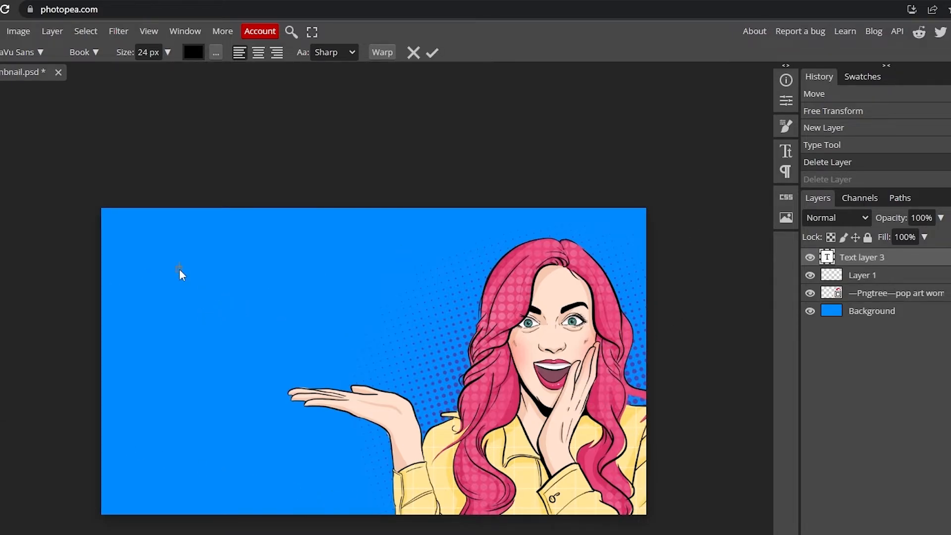
text(MAKE MONEY)
triple_click(234, 265)
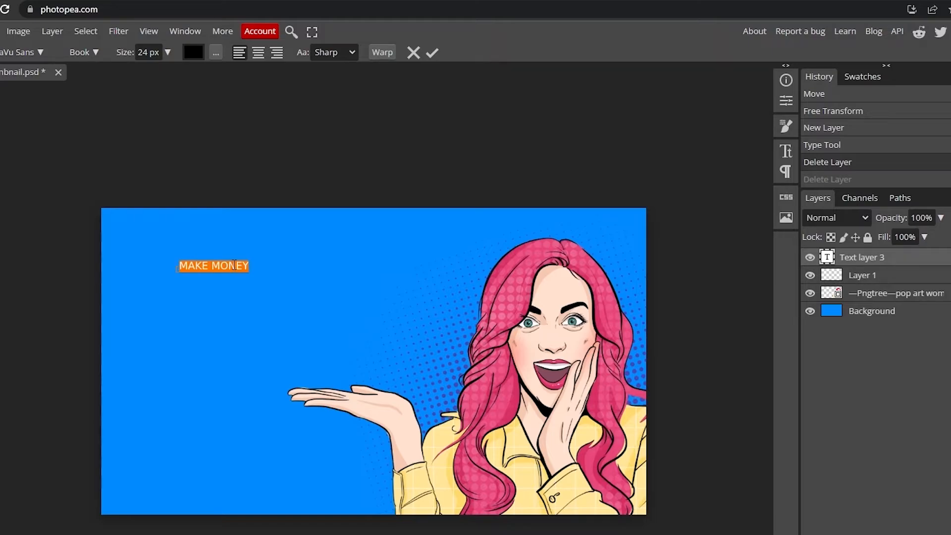
click(234, 265)
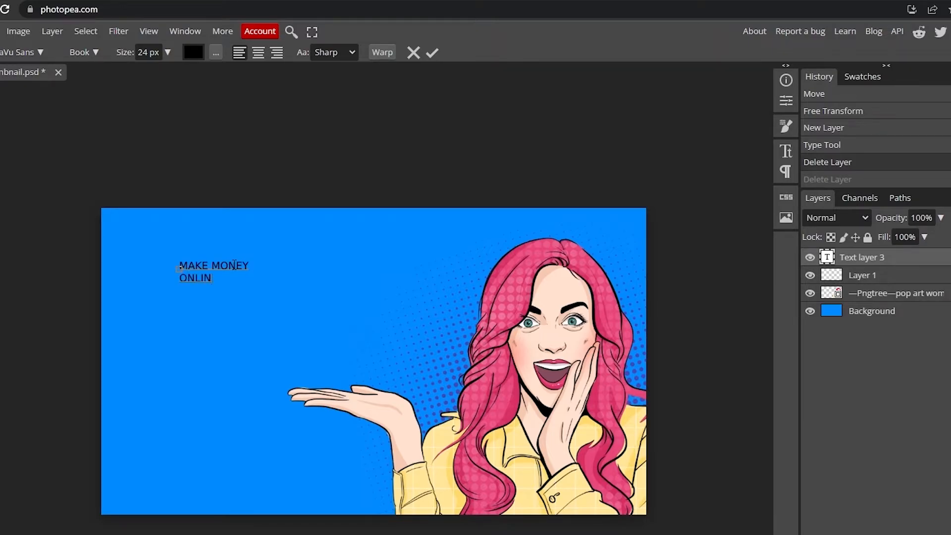
text(WITH)
key(BackSpace)
text(How To)
key(Return)
- Center-align all three lines of the title text
key(ctrl+a)
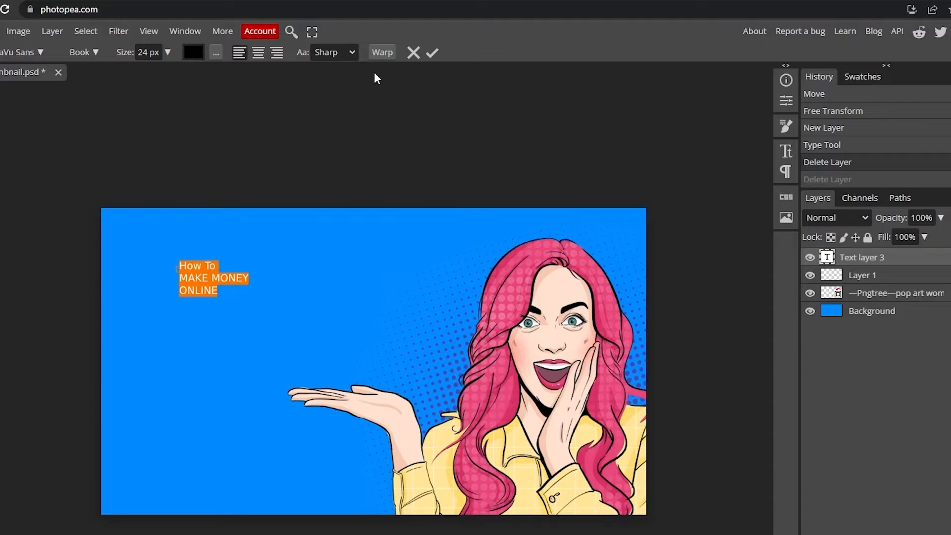
click(258, 52)
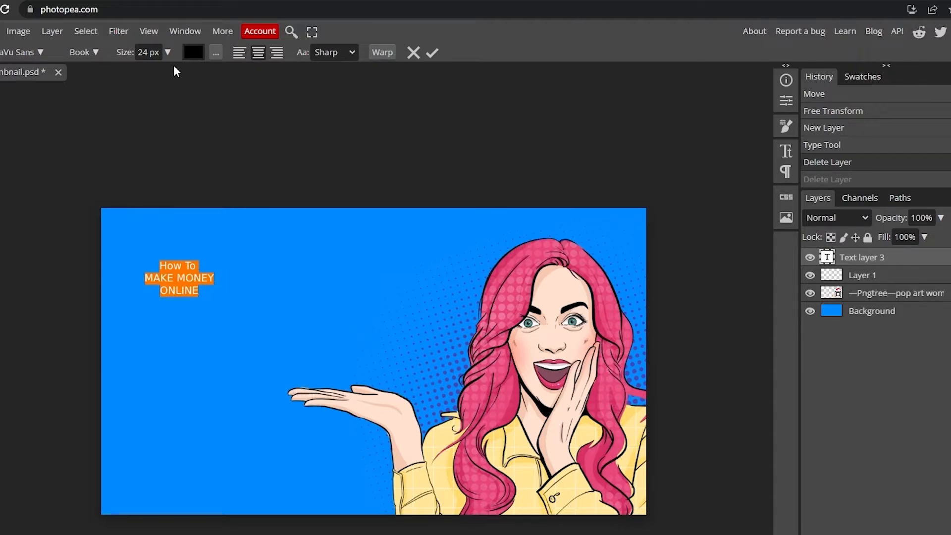
click(101, 53)
- Enlarge the whole title text to about 102 px and move it right so it fits onto the canvas
double_click(180, 287)
key(ctrl+a)
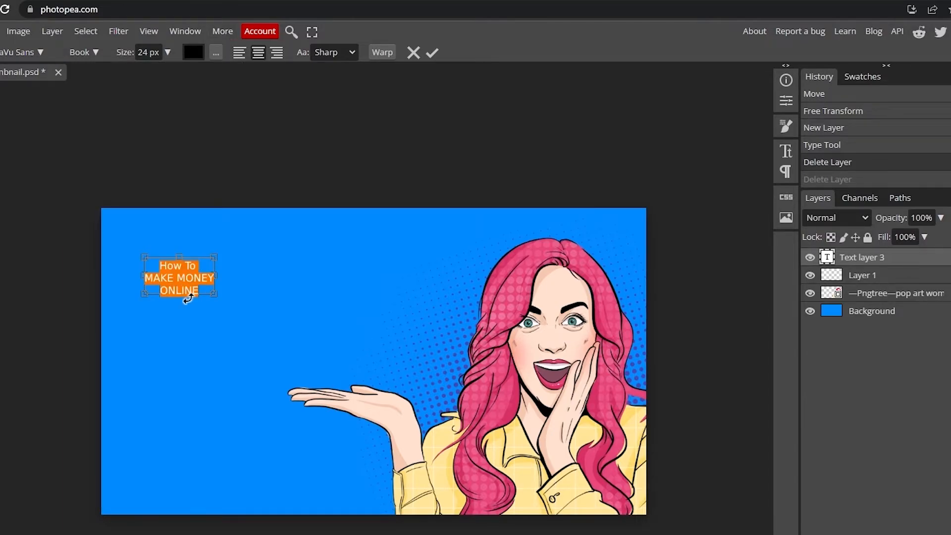
click(168, 53)
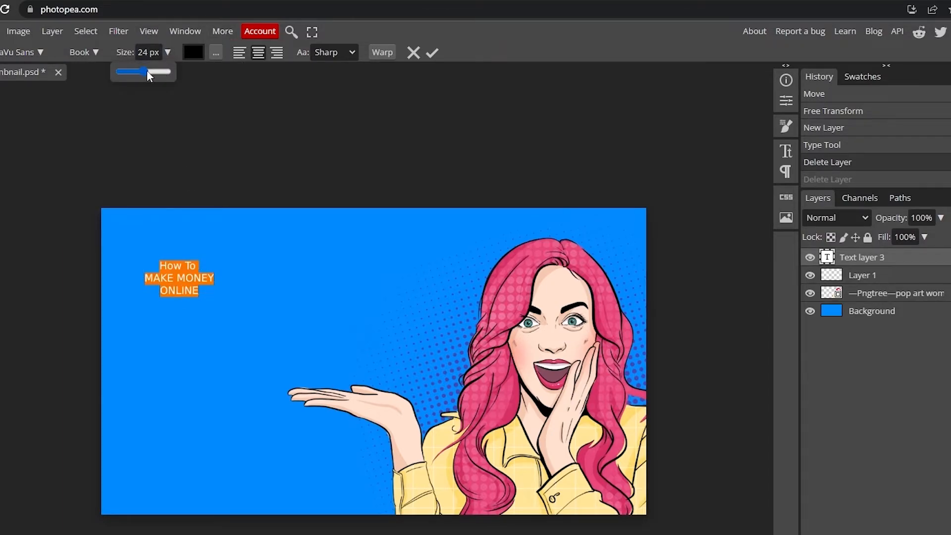
drag(146, 70, 160, 73)
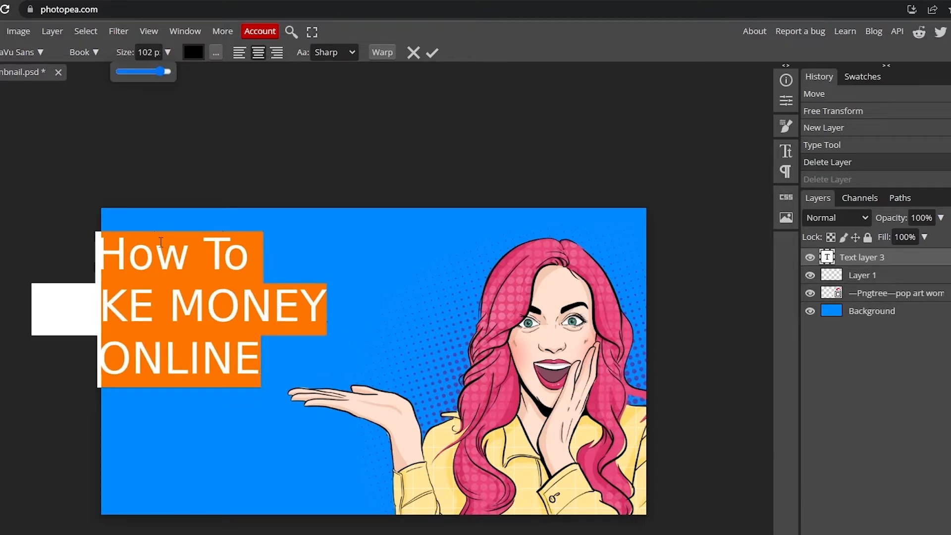
key(v)
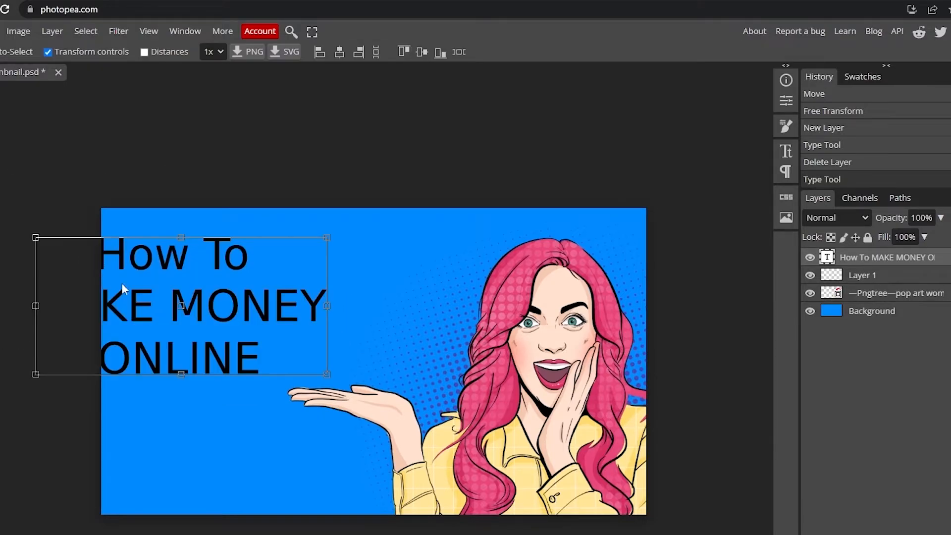
drag(162, 296, 234, 299)
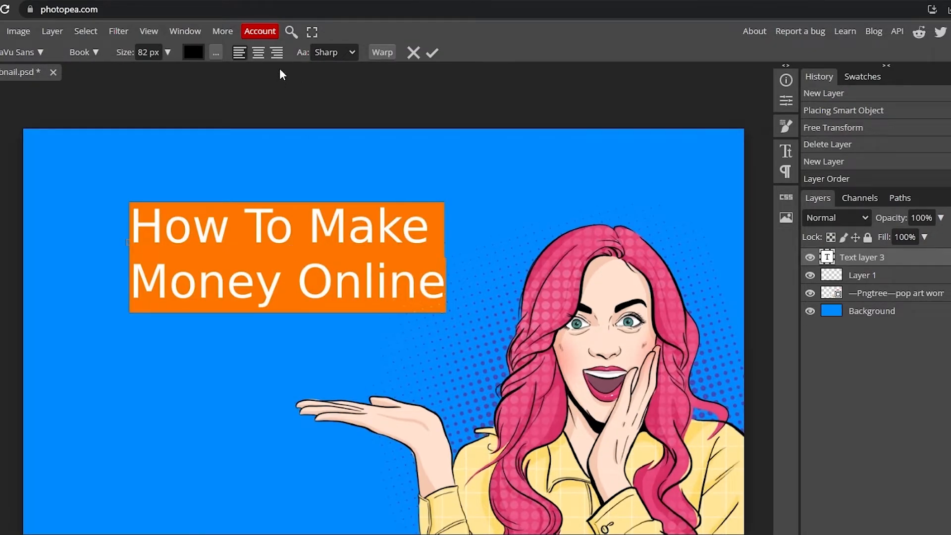
- Save the thumbnail project as Tumbnail.psd in the Documents folder
click(352, 51)
click(353, 50)
key(ctrl+a)
key(ctrl+a)
key(ctrl+s)
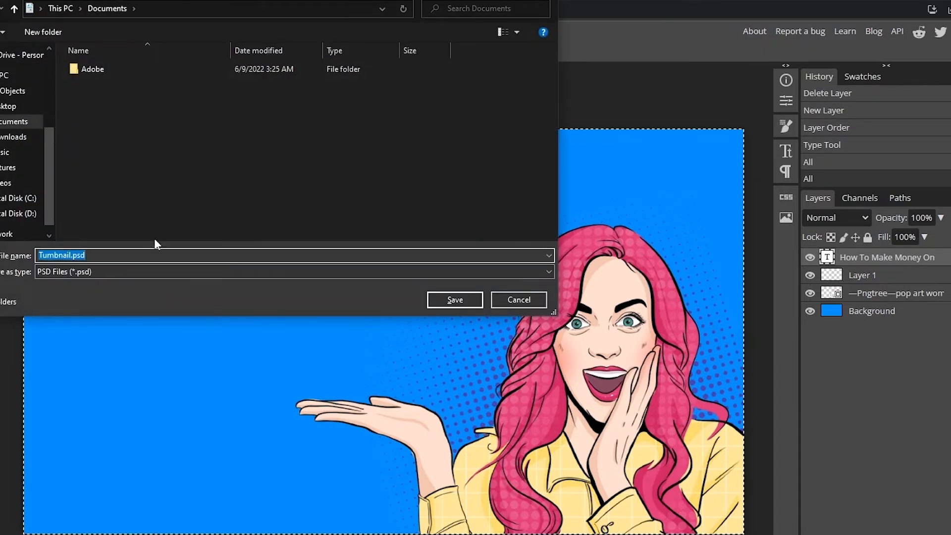
click(453, 300)
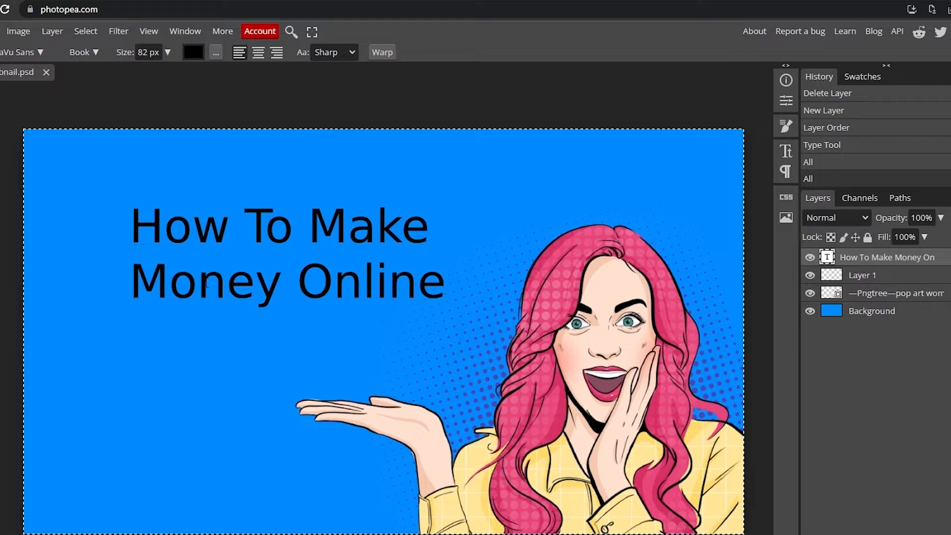
- Select the whole title text and set its font style to Bold
click(189, 285)
triple_click(264, 280)
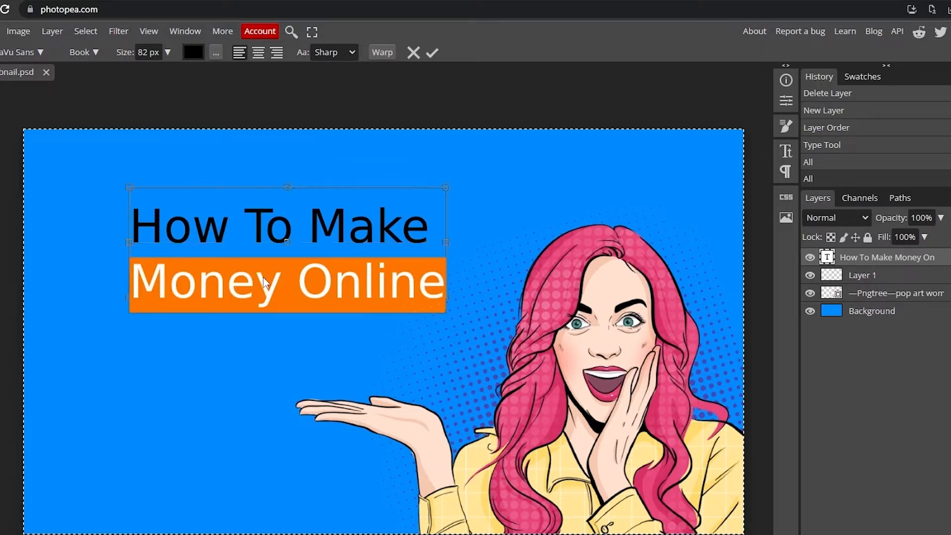
key(ctrl+a)
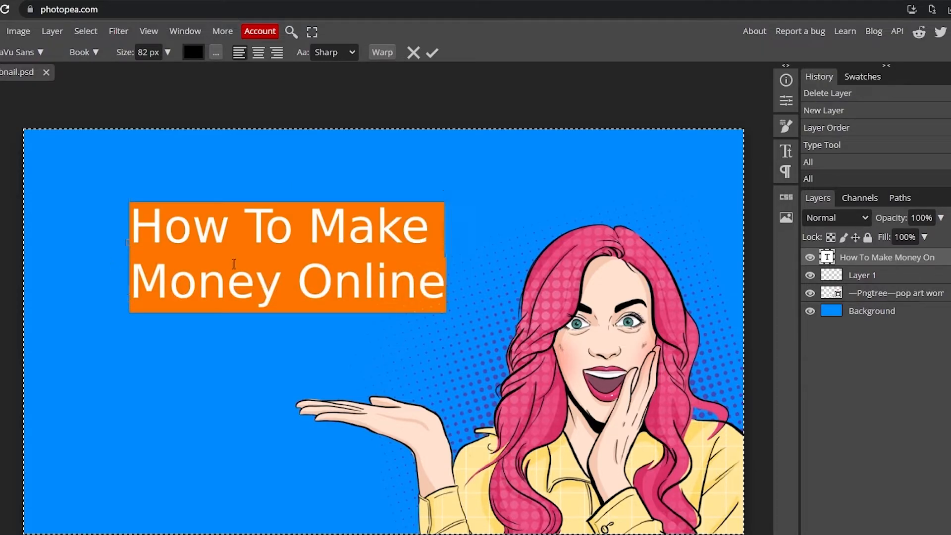
click(95, 50)
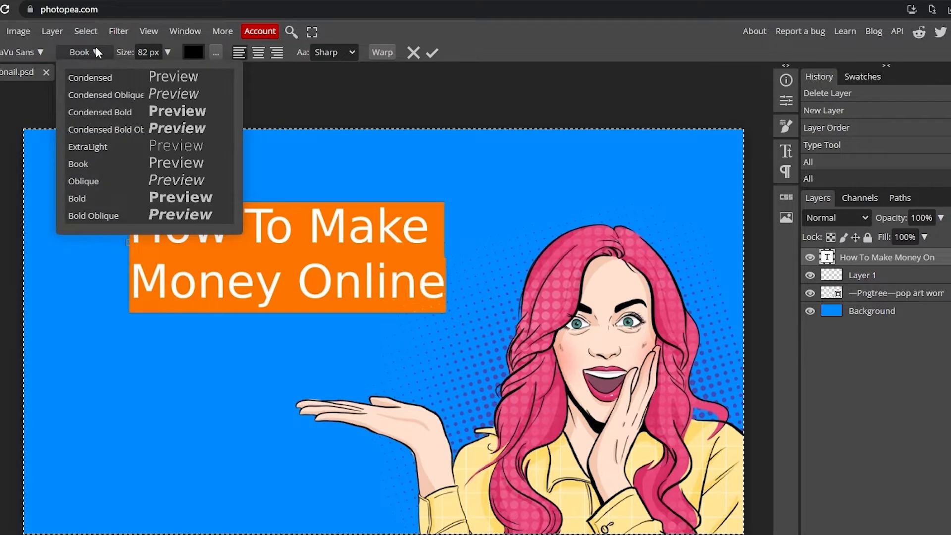
click(174, 199)
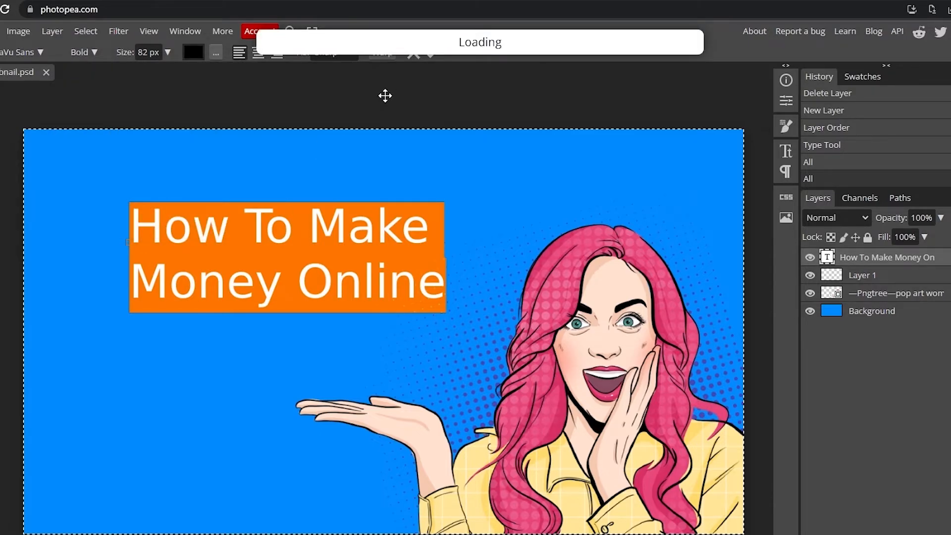
click(94, 52)
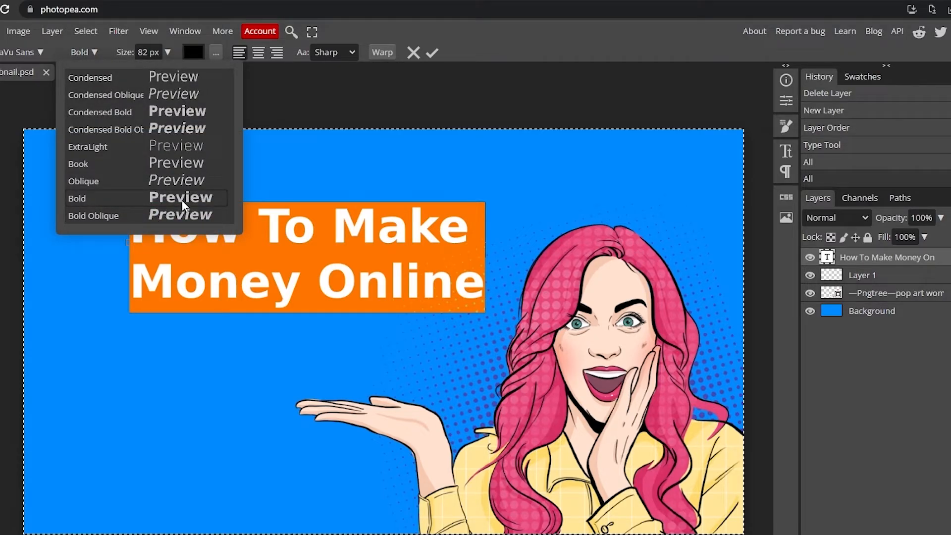
- Enlarge the title text to 98 px and move it up and left, clear of the woman's face
click(169, 52)
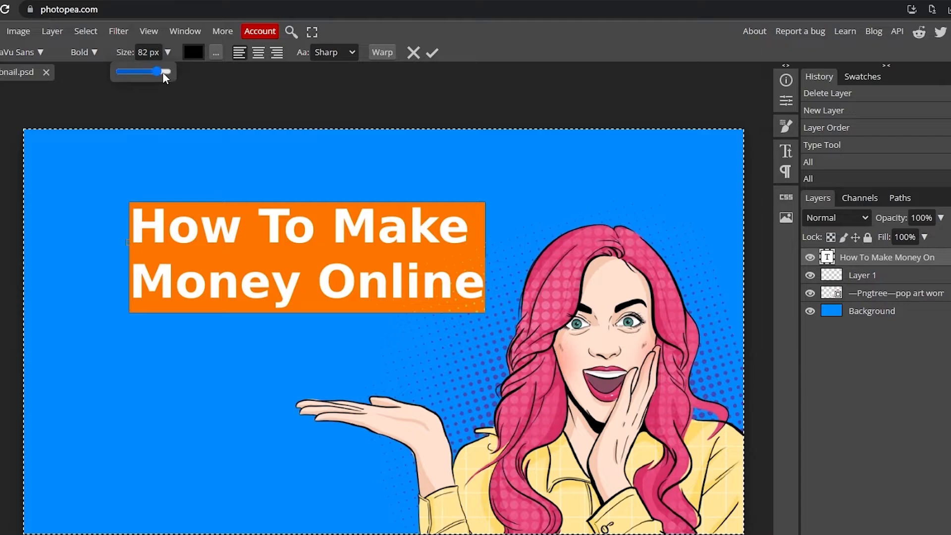
drag(162, 72, 158, 72)
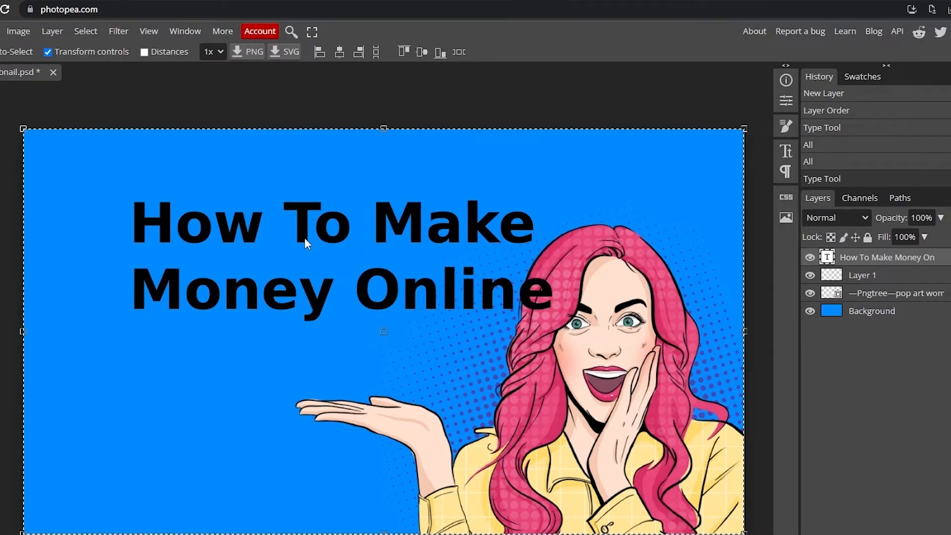
drag(364, 277, 284, 258)
- Break the title into three lines reading "How To", "Make Money" and "Online"
double_click(301, 220)
click(300, 219)
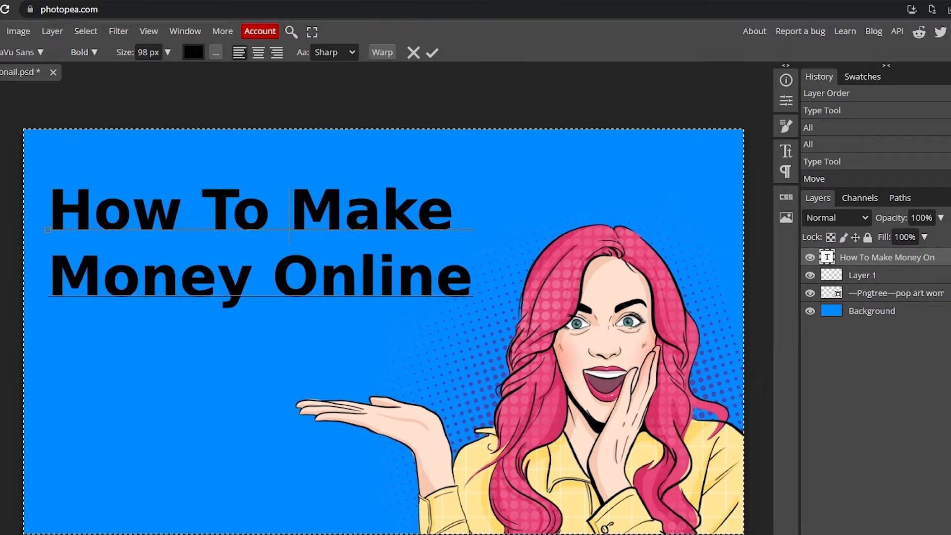
key(Return)
key(BackSpace)
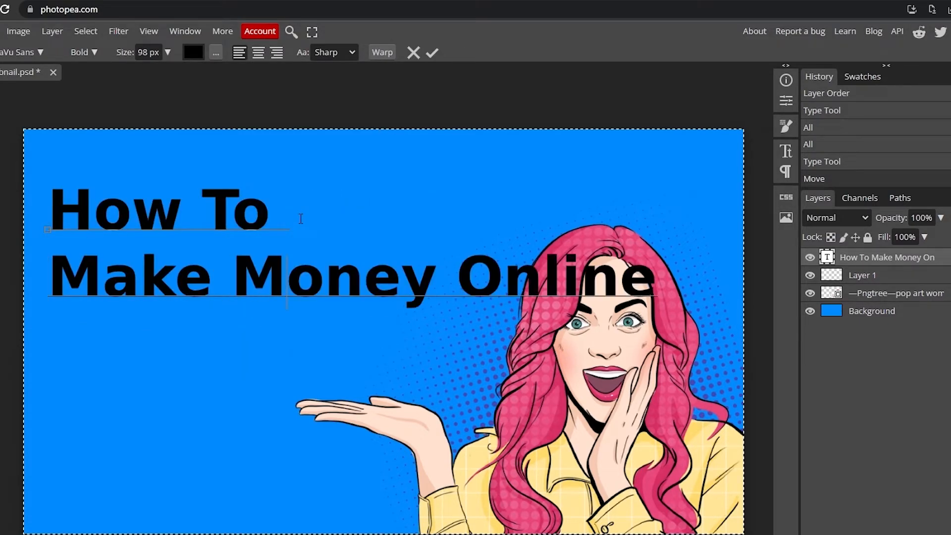
key(Return)
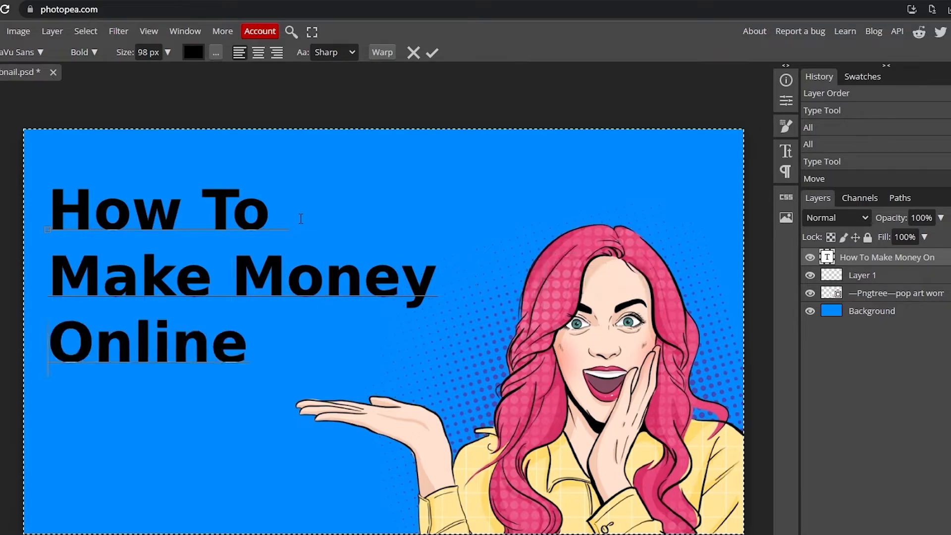
- Center-align the three title lines and move the text back into the empty blue area beside the woman
key(ctrl+a)
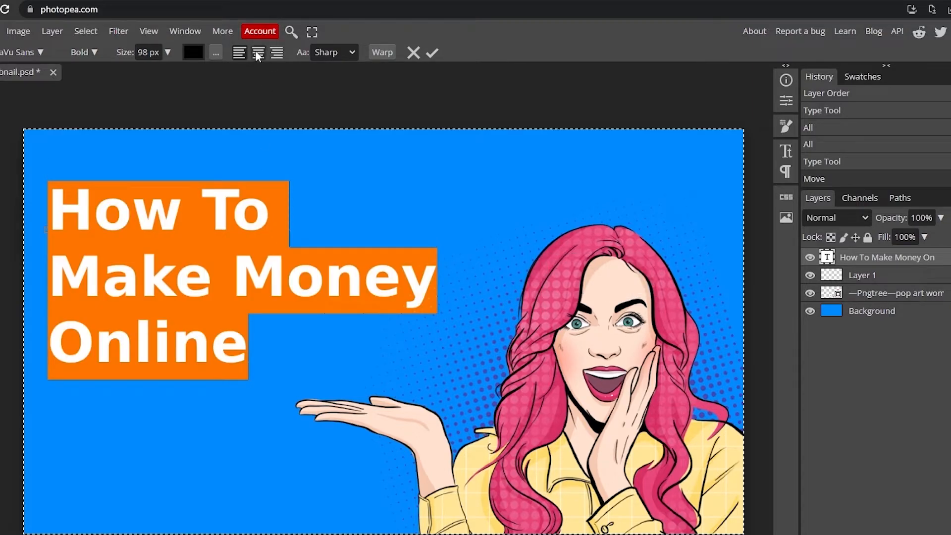
click(258, 53)
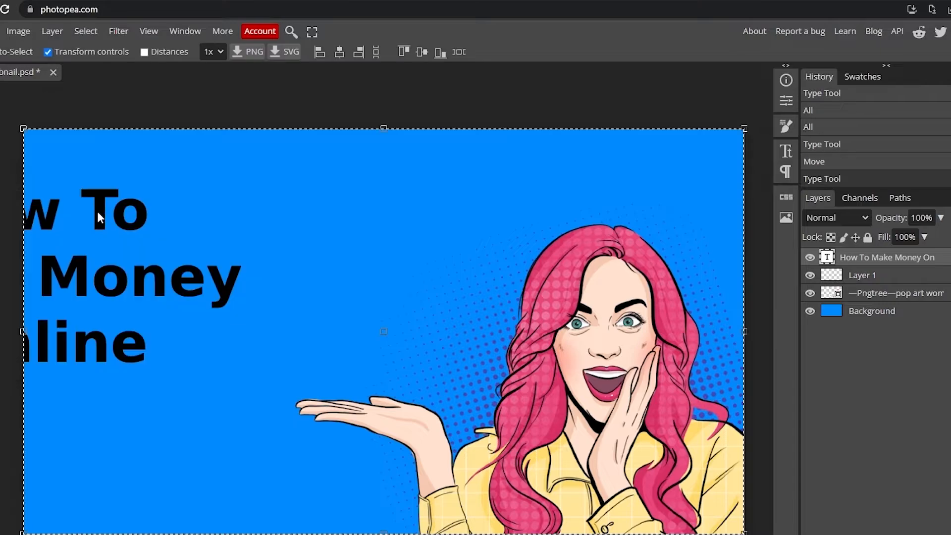
drag(97, 211, 273, 245)
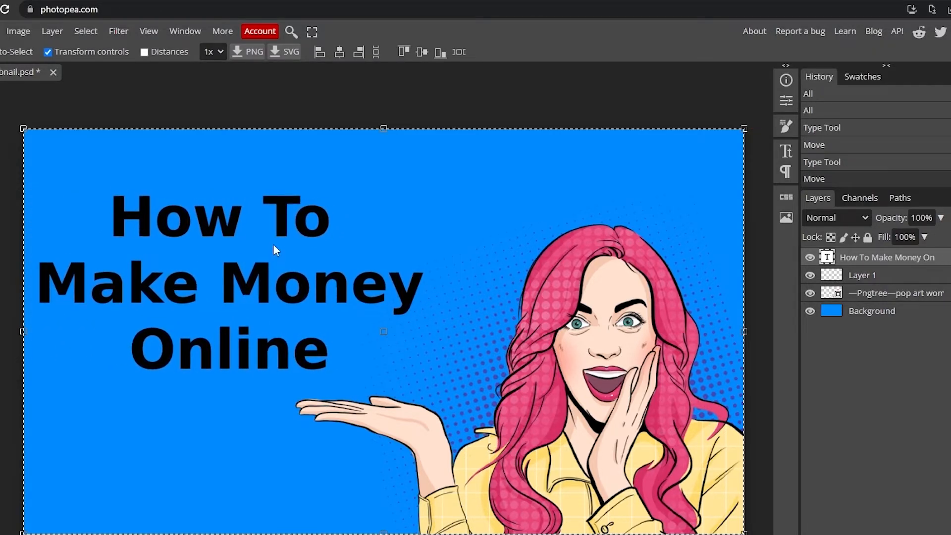
- Change the color of the whole title text to white
key(ctrl+a)
double_click(253, 274)
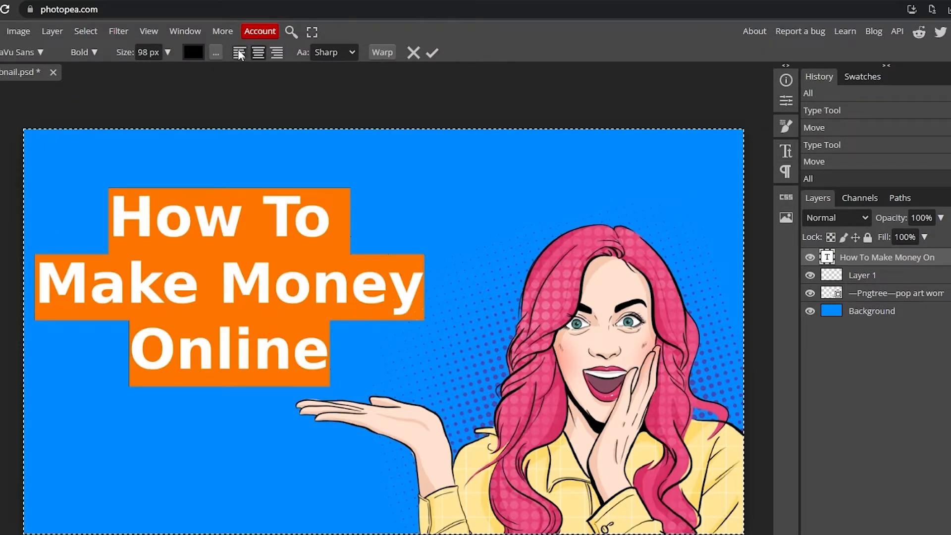
click(193, 52)
drag(182, 192, 54, 145)
click(345, 128)
click(292, 353)
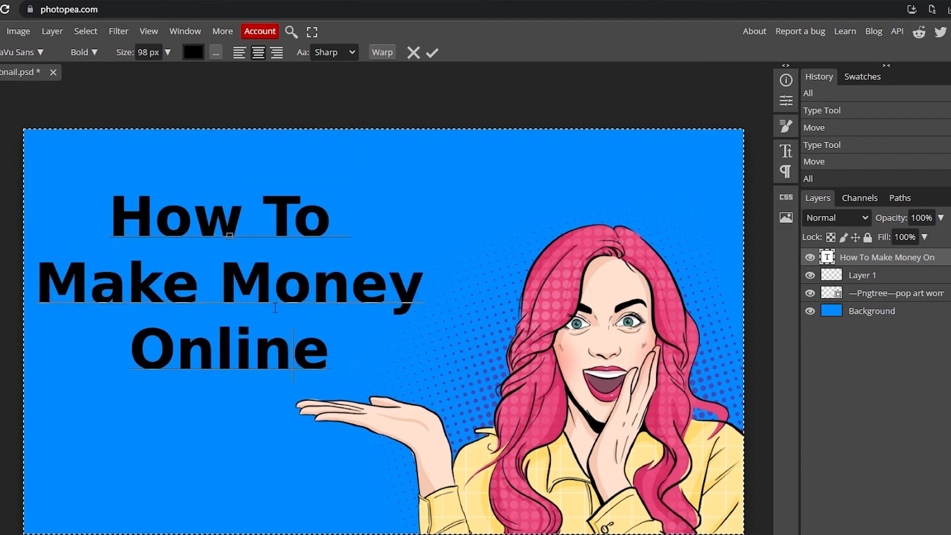
key(ctrl+a)
click(194, 52)
click(290, 302)
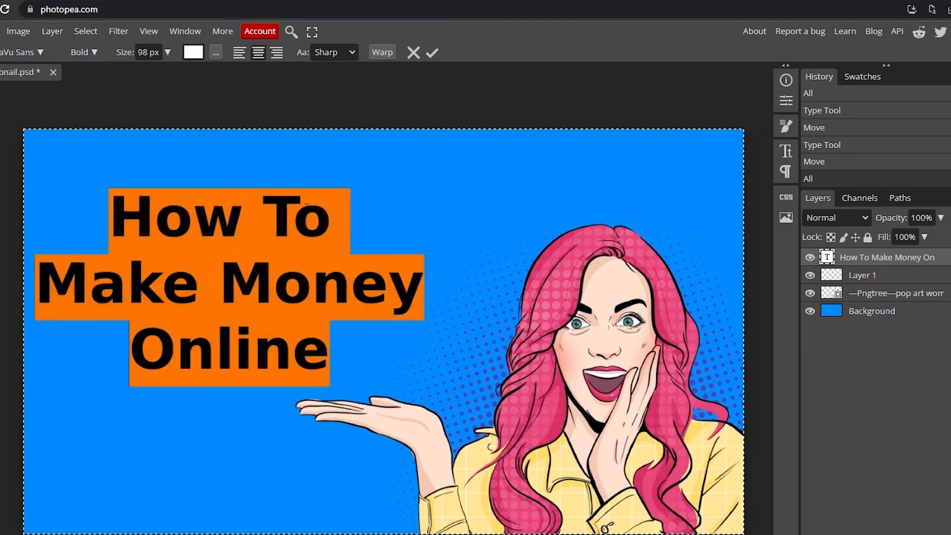
click(278, 215)
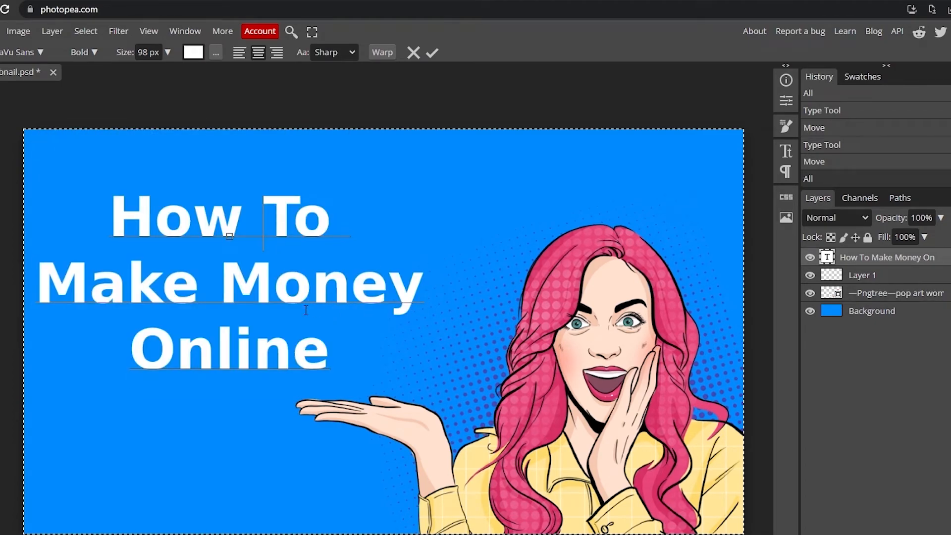
- Search the fonts for "pop" and apply Poppins to the whole title text
double_click(229, 348)
key(ctrl+a)
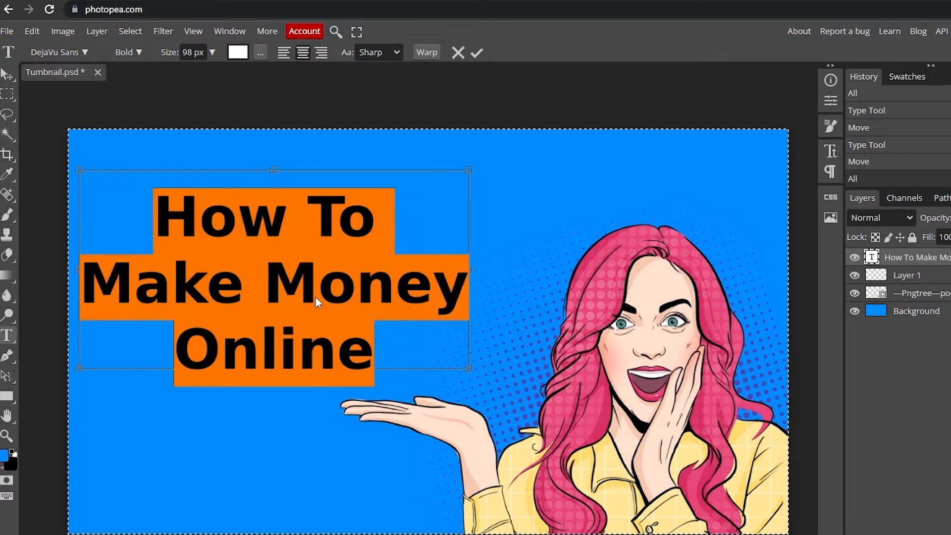
click(419, 52)
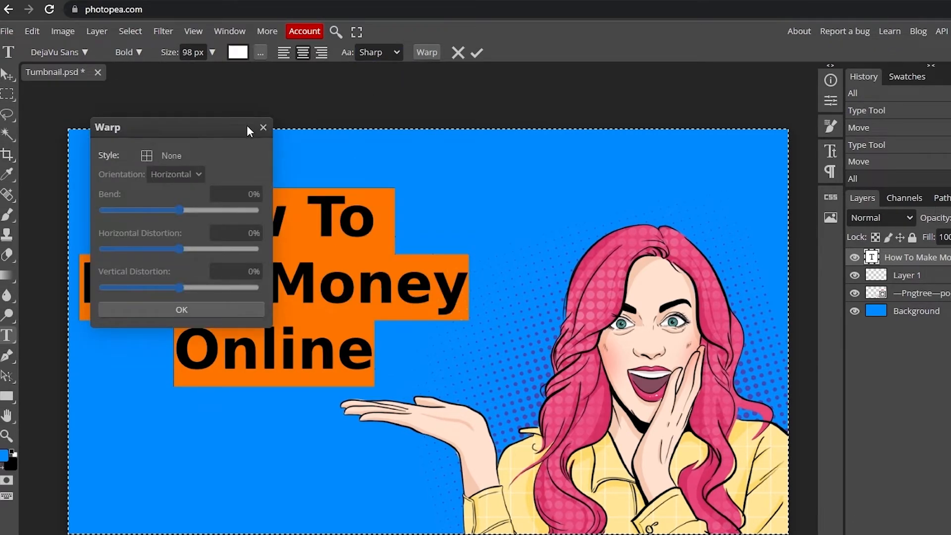
click(263, 128)
click(83, 52)
scroll(76, 326, down, 2)
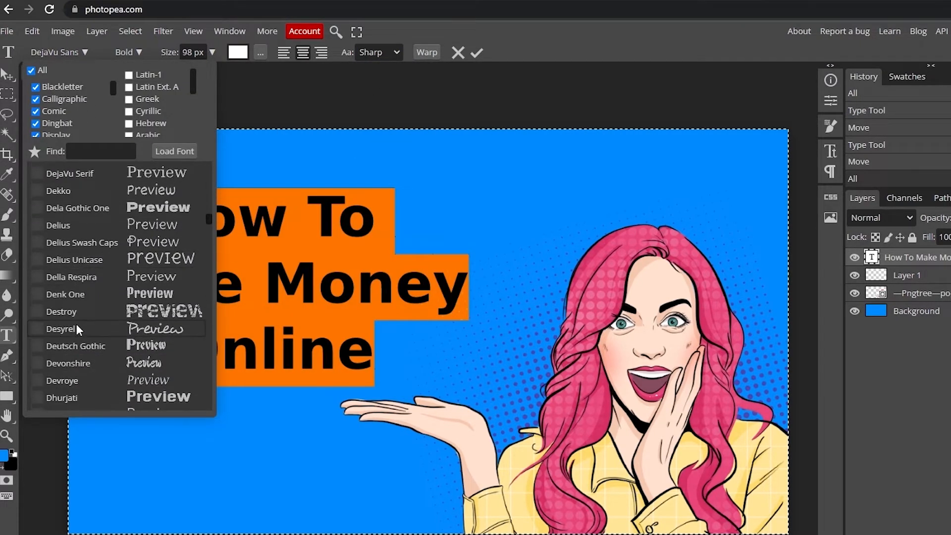
scroll(77, 321, down, 4)
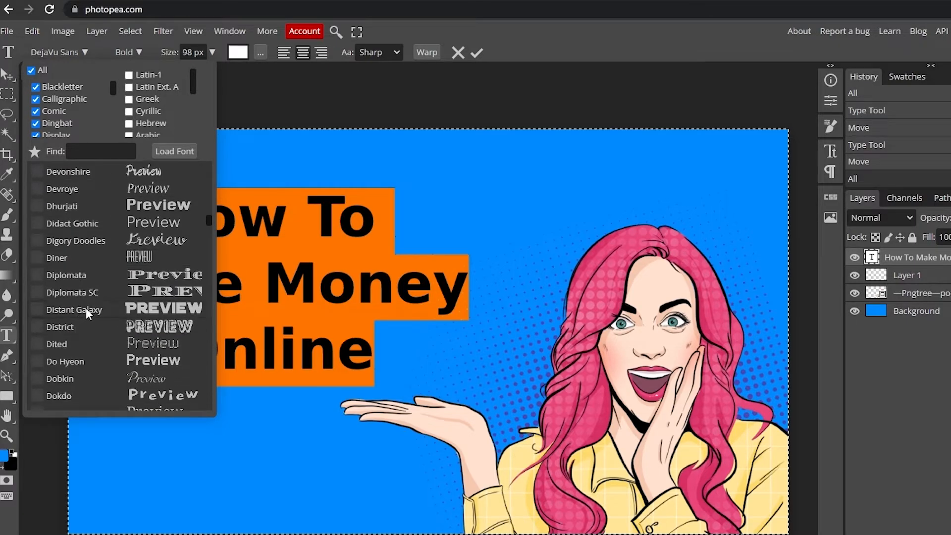
scroll(86, 309, down, 4)
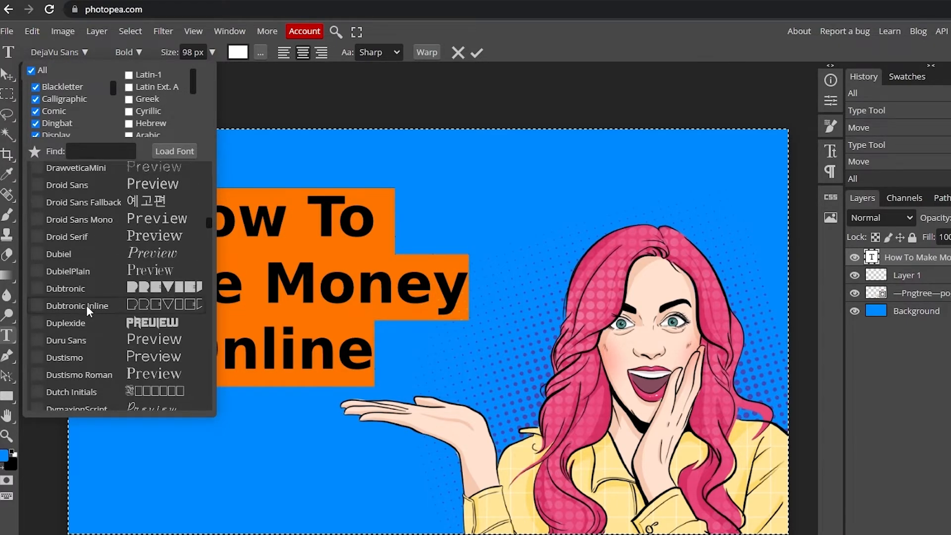
scroll(86, 306, down, 10)
scroll(86, 305, down, 10)
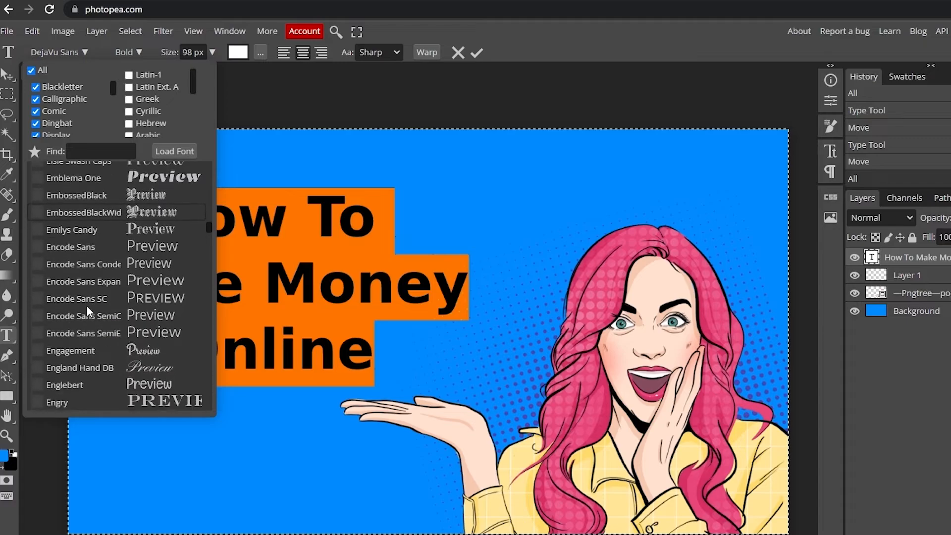
scroll(86, 305, down, 3)
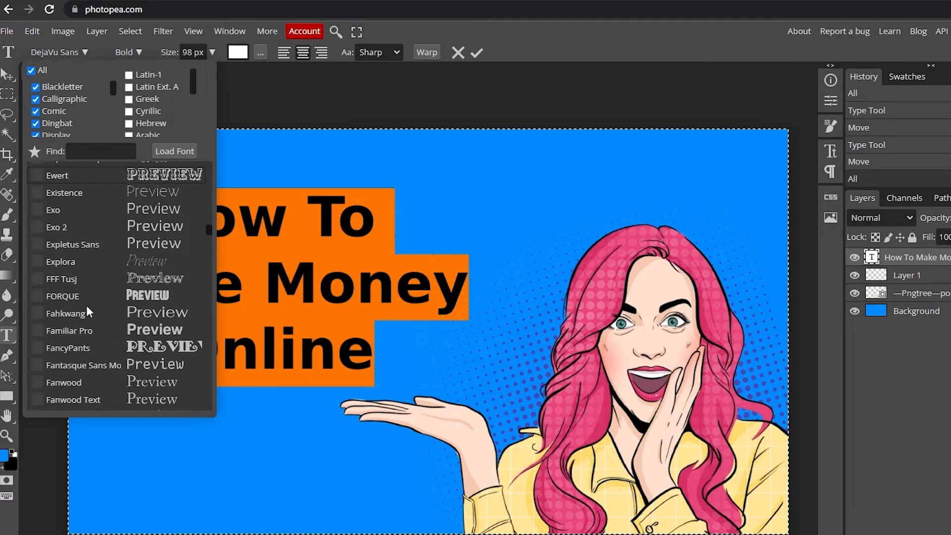
click(101, 150)
text(pop)
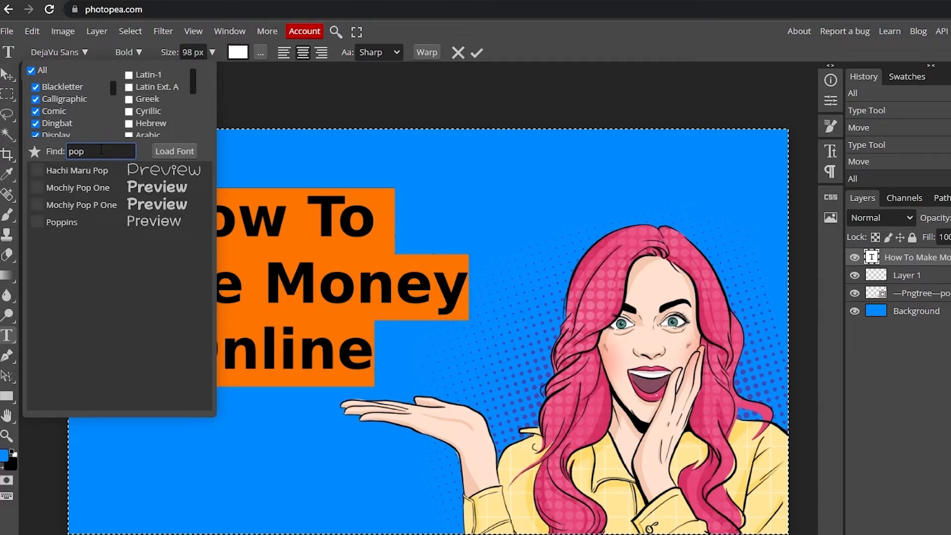
click(123, 218)
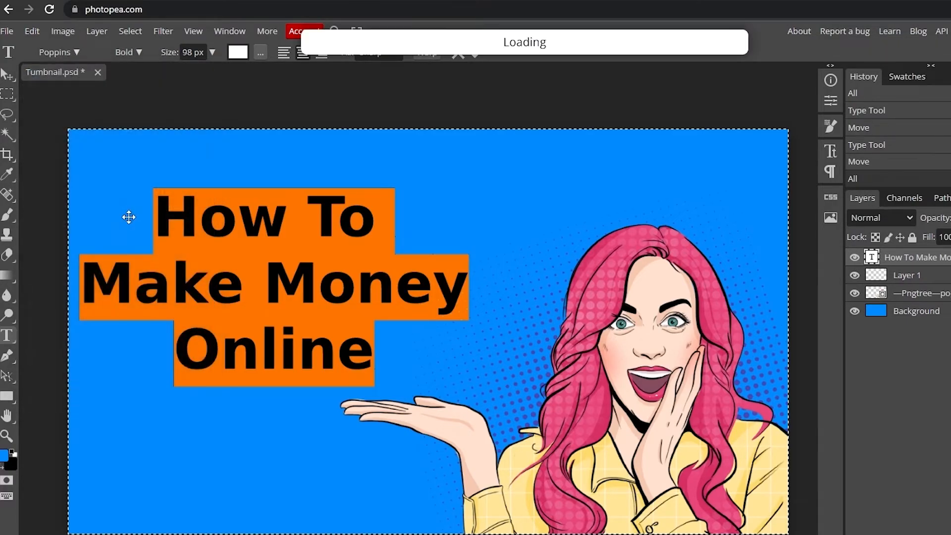
click(266, 264)
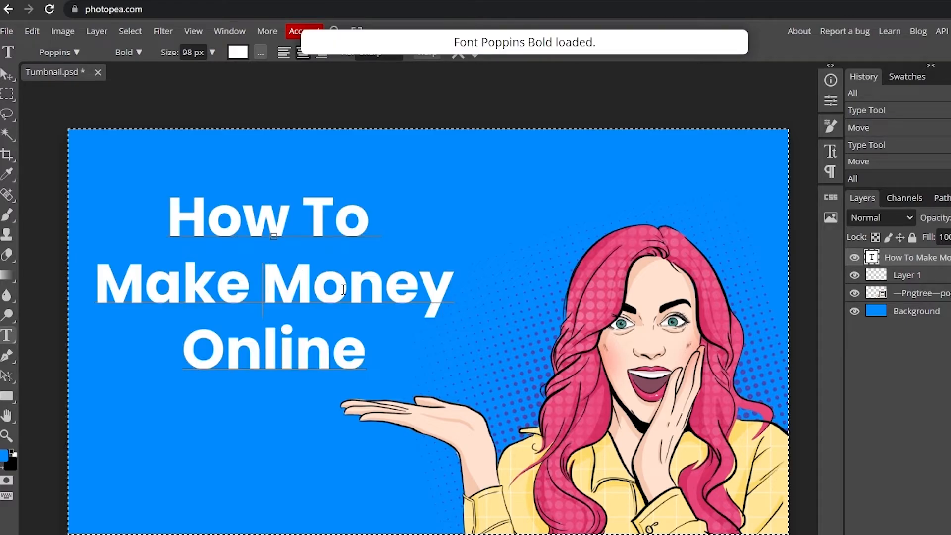
- Try a black background behind the whole title text and remove it
key(ctrl+a)
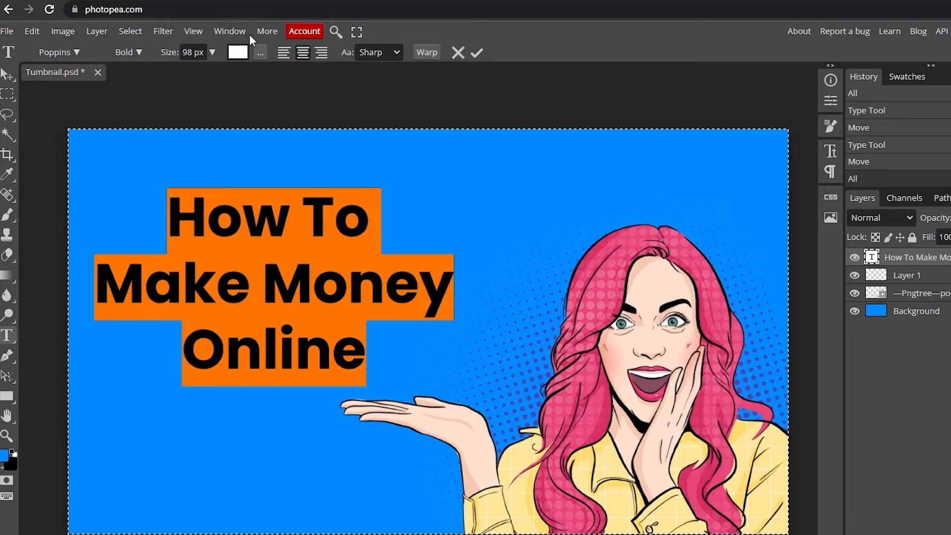
click(260, 52)
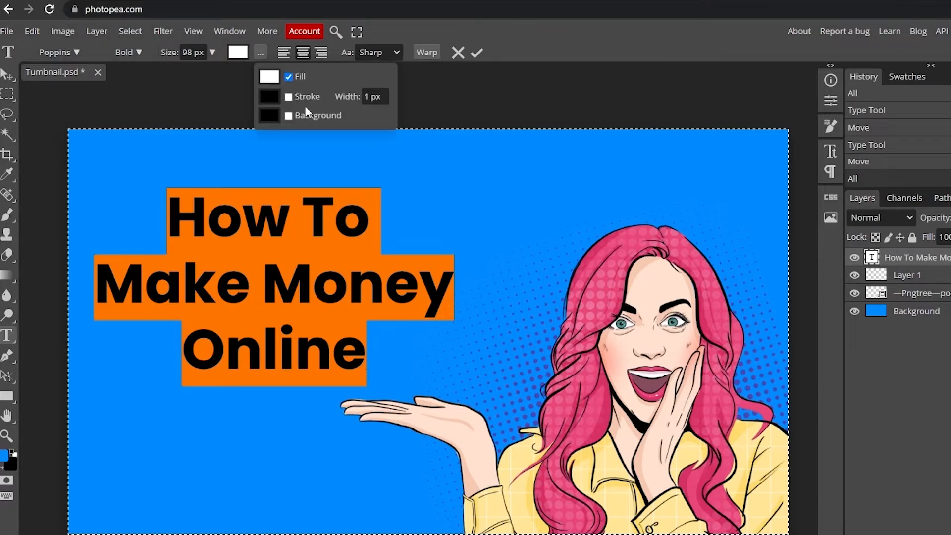
click(289, 117)
click(289, 171)
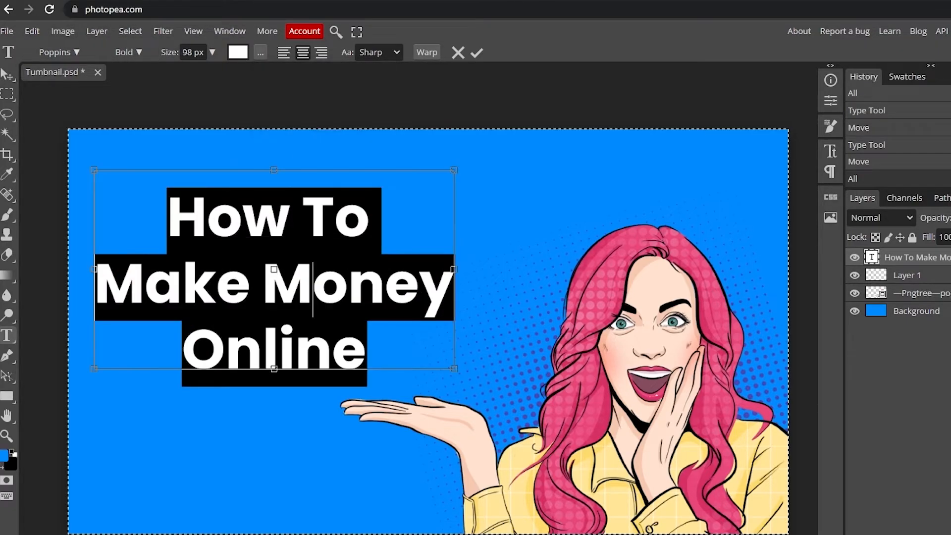
click(260, 52)
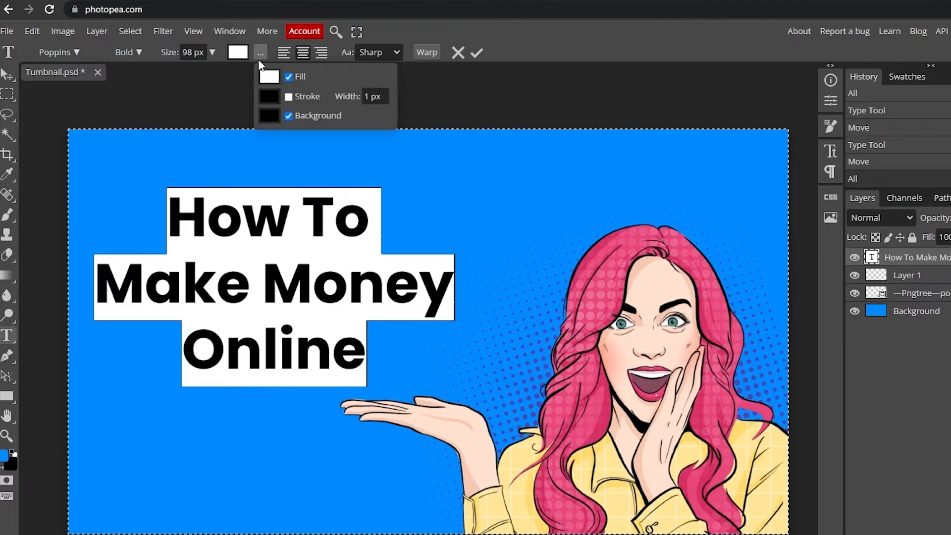
click(288, 116)
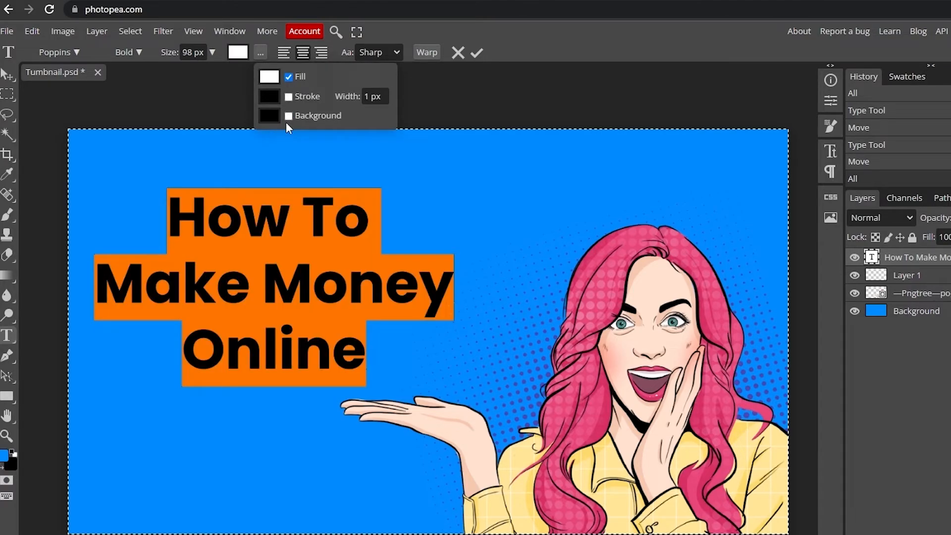
- Add a black stroke 4 px wide to the whole title text
click(288, 97)
click(372, 97)
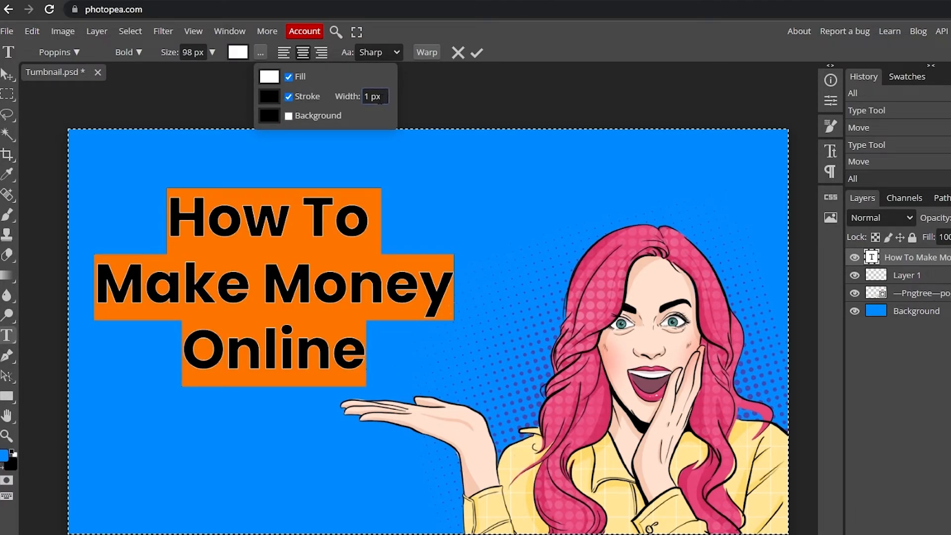
text(5)
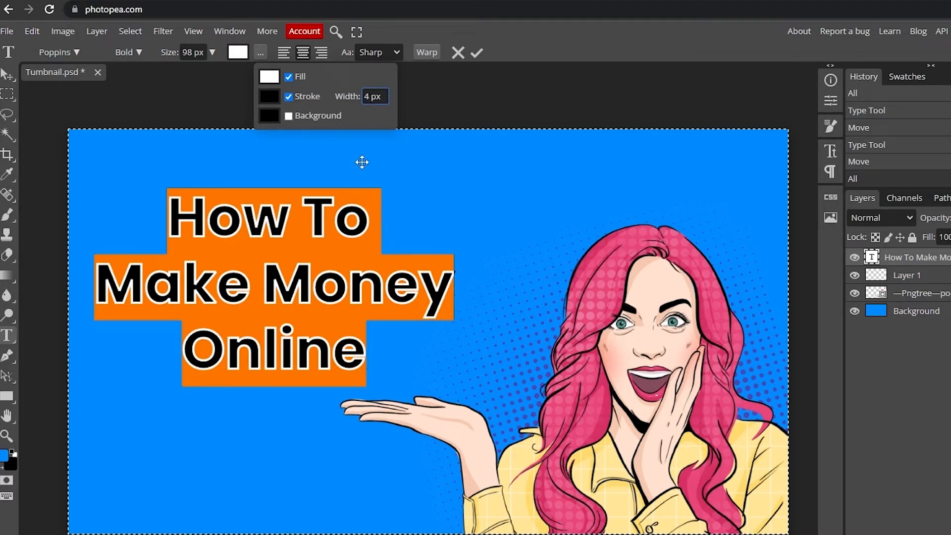
click(315, 242)
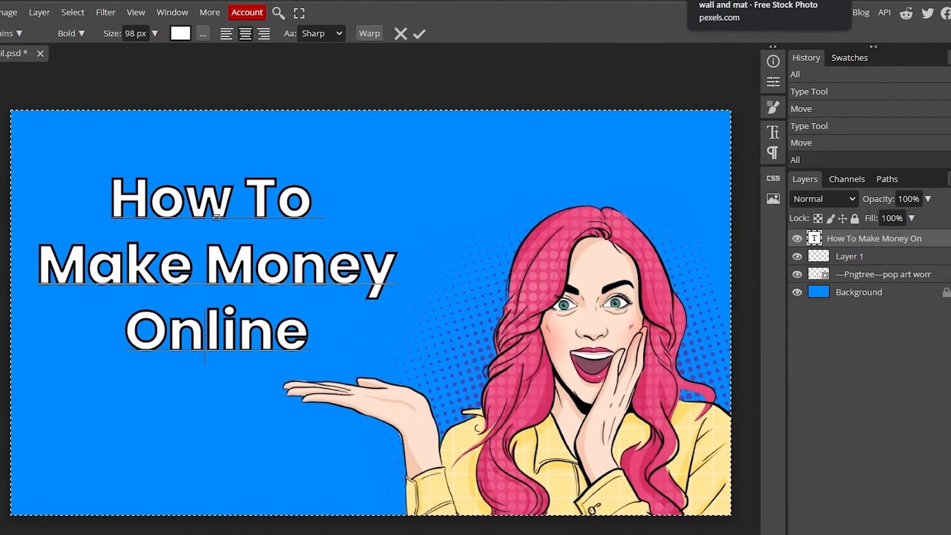
- Switch to Pexels, search the free photos for "money" and look through them for a suitable image
click(684, 1)
scroll(429, 157, up, 20)
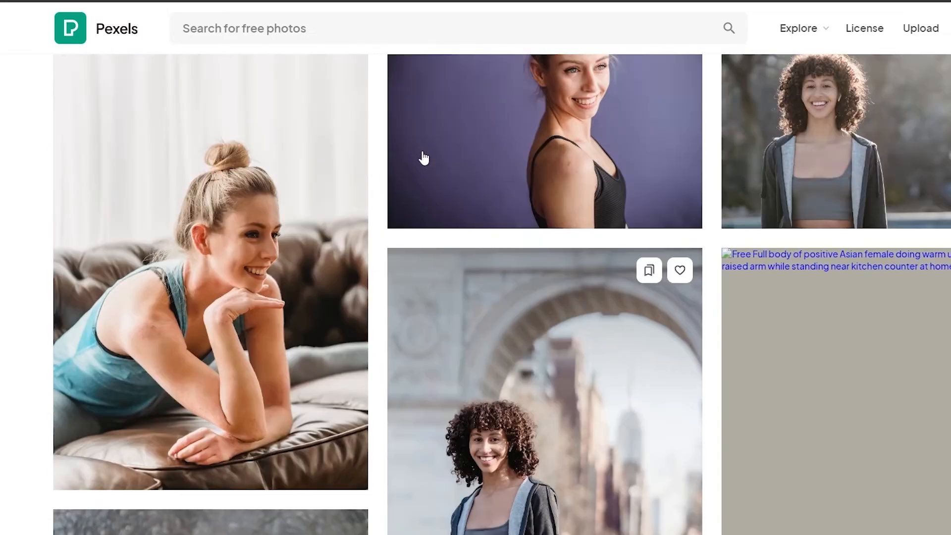
scroll(367, 146, up, 5)
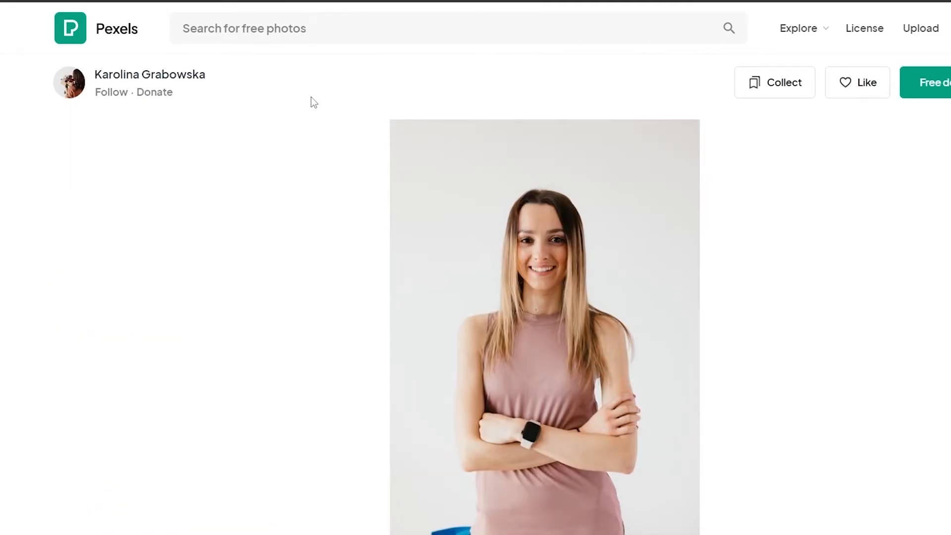
click(253, 33)
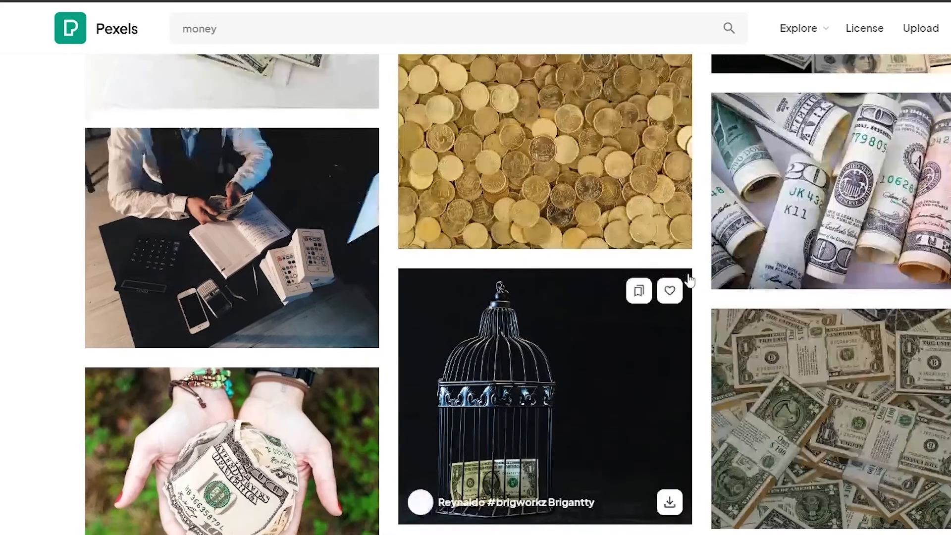
scroll(529, 287, up, 6)
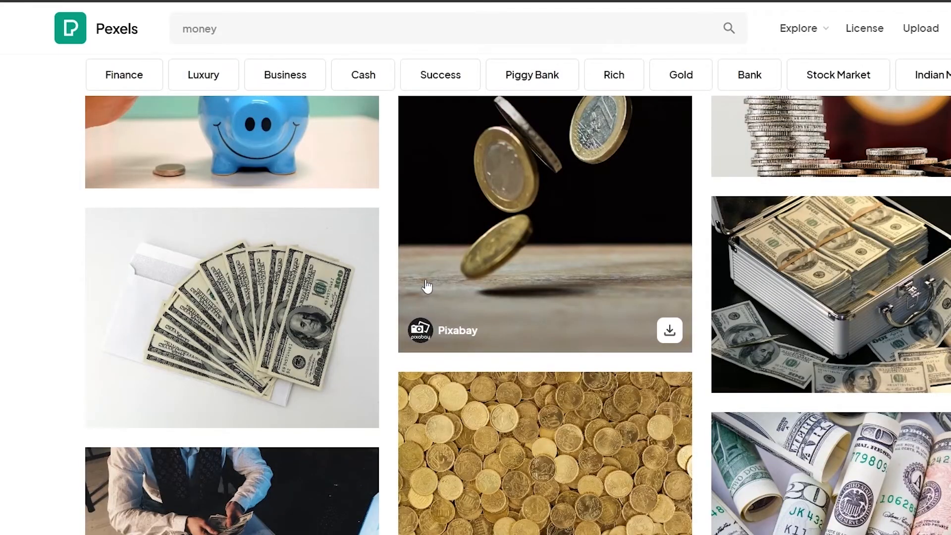
scroll(842, 286, down, 5)
scroll(837, 284, down, 3)
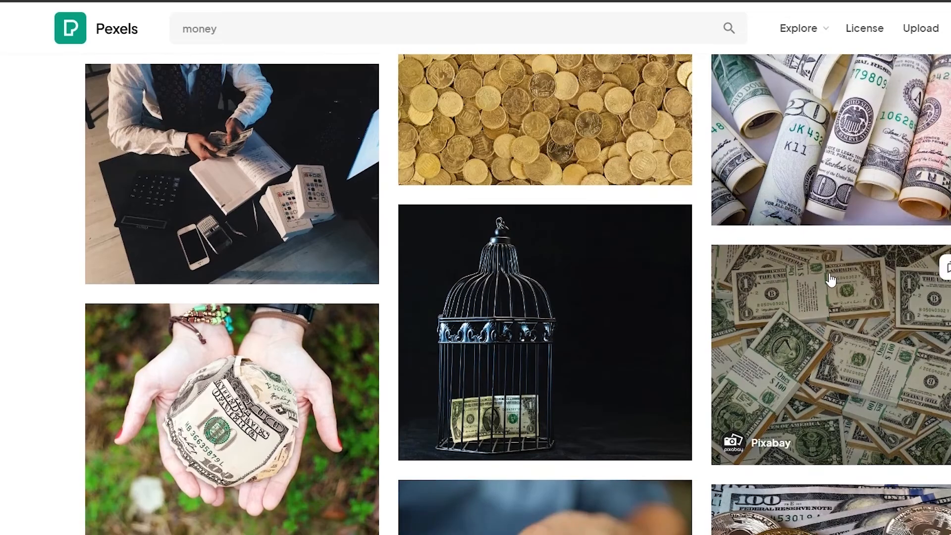
scroll(824, 282, down, 8)
scroll(780, 280, down, 4)
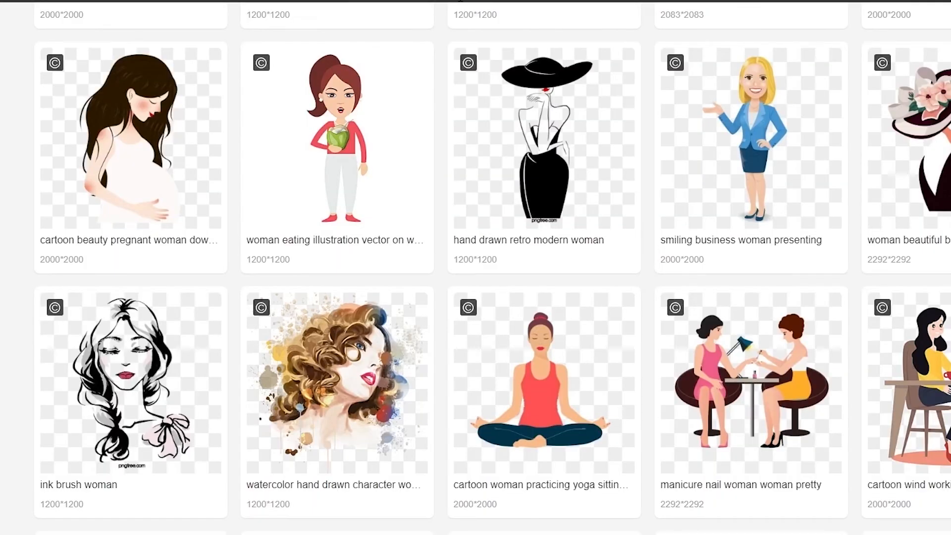
- Switch to Pngtree and replace the "woman" search with a search for "Dollar"
scroll(382, 138, up, 10)
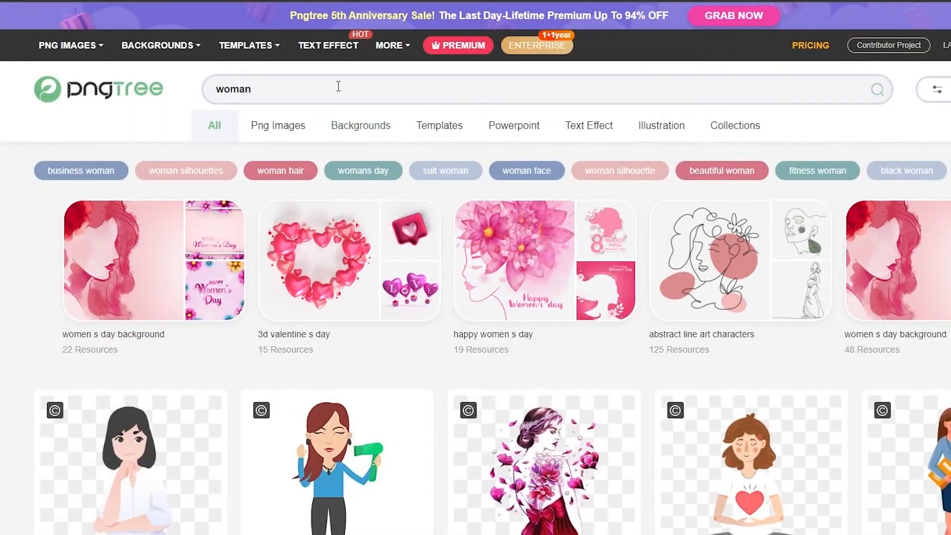
double_click(339, 86)
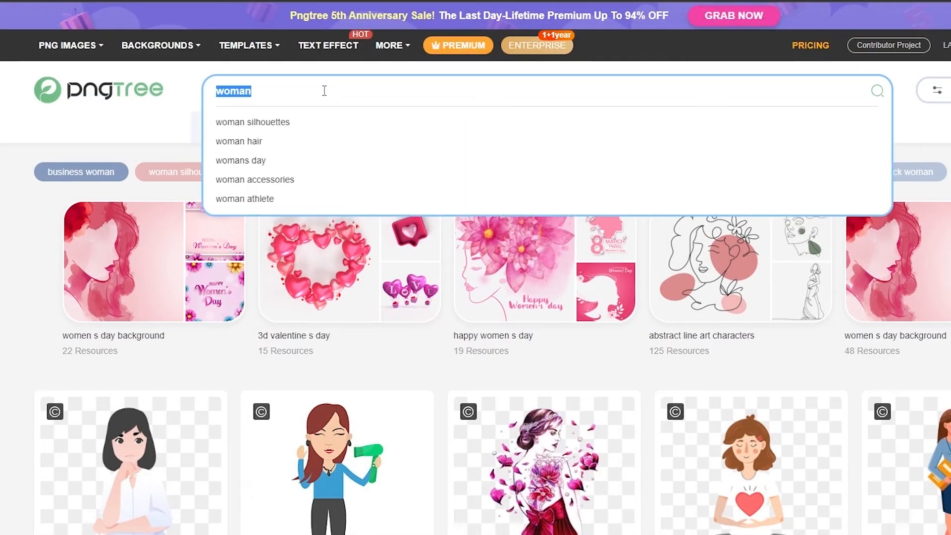
text(Dollar)
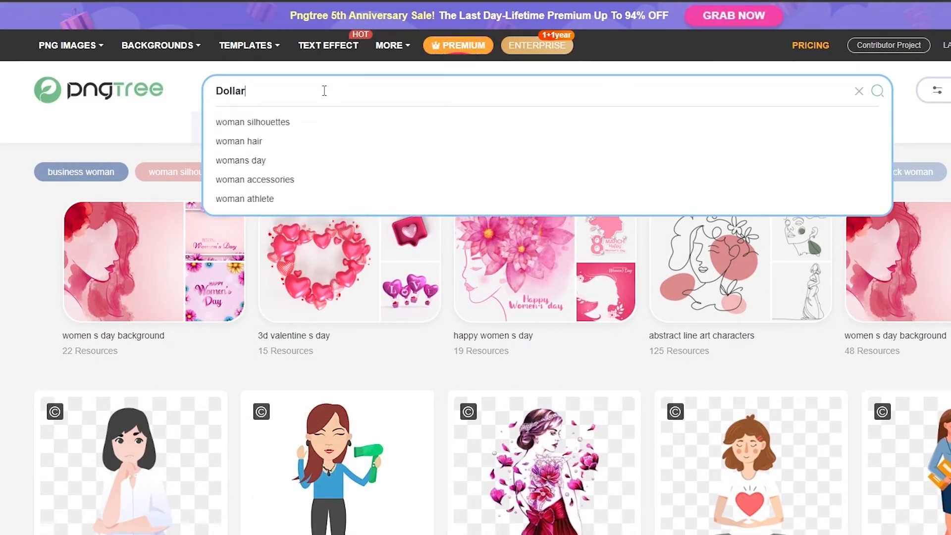
key(Return)
- Open the cartoon stack of dollar bills with the Bitcoin coin and download it as a PNG
scroll(579, 399, down, 3)
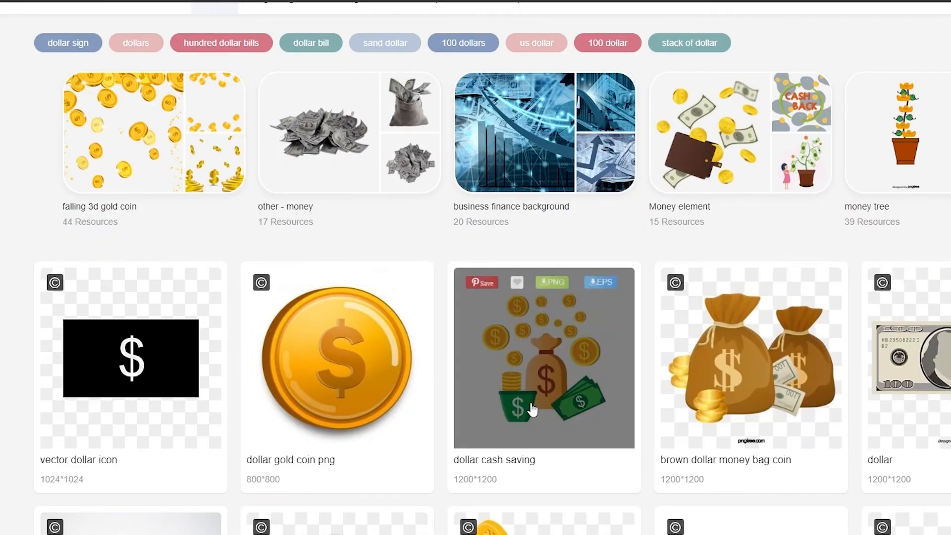
scroll(444, 426, down, 3)
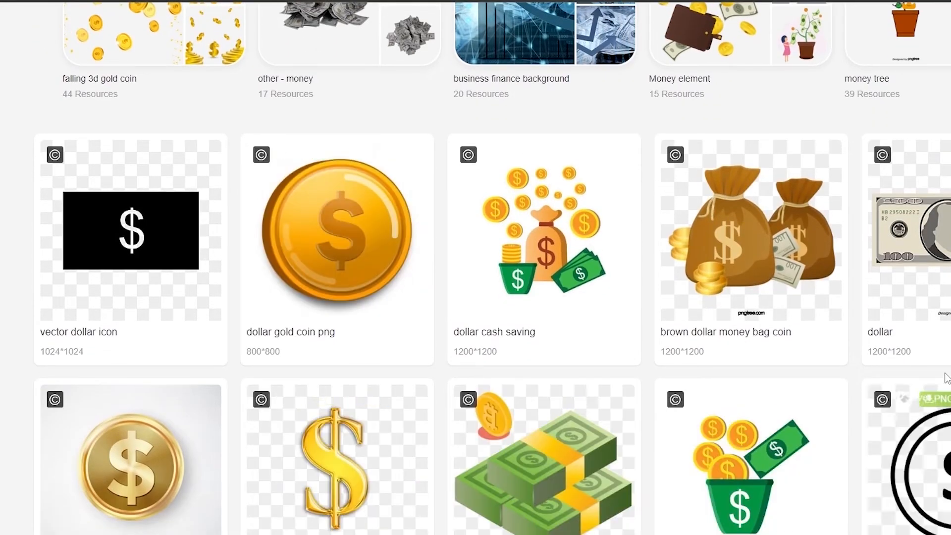
scroll(584, 388, down, 4)
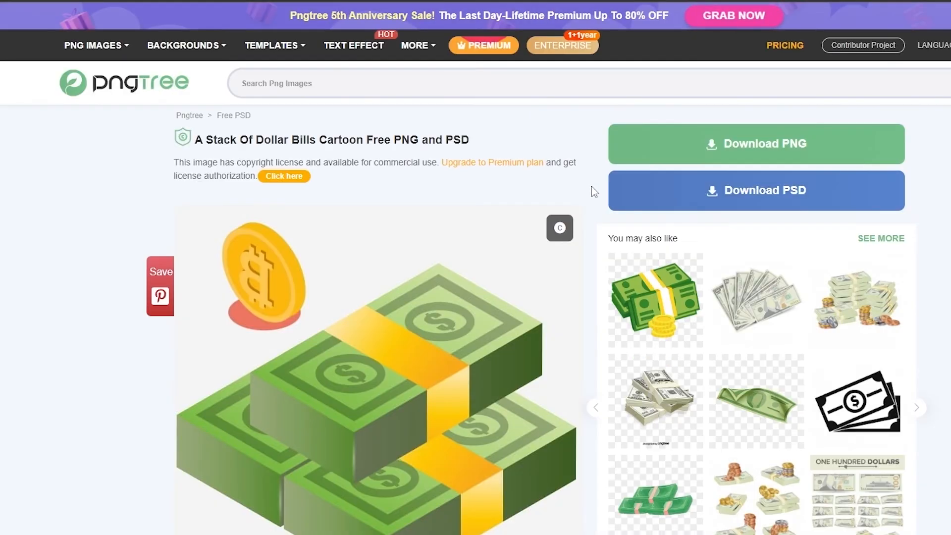
click(733, 146)
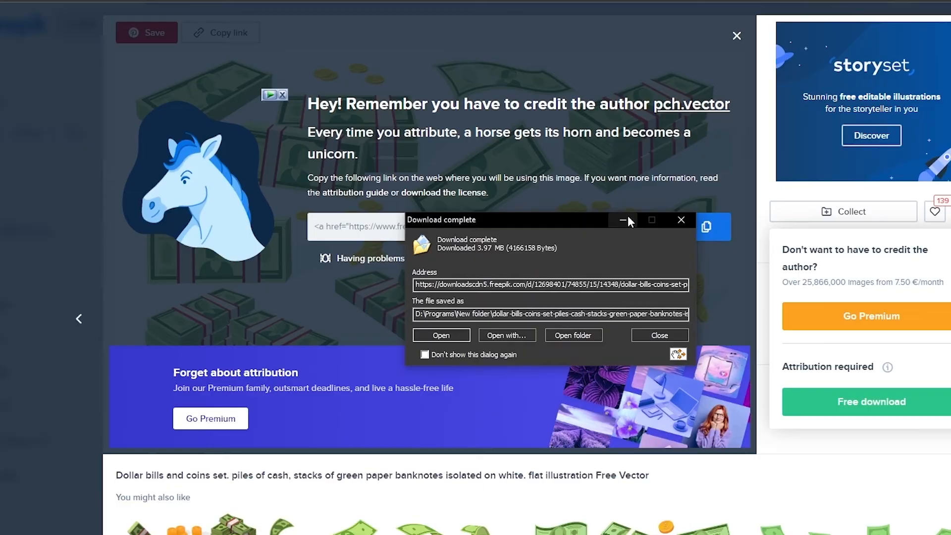
- Dismiss the download notice, switch to File Explorer and extract the downloaded dollar-bills-coins-set archive in the New folder directory of Programs
click(628, 216)
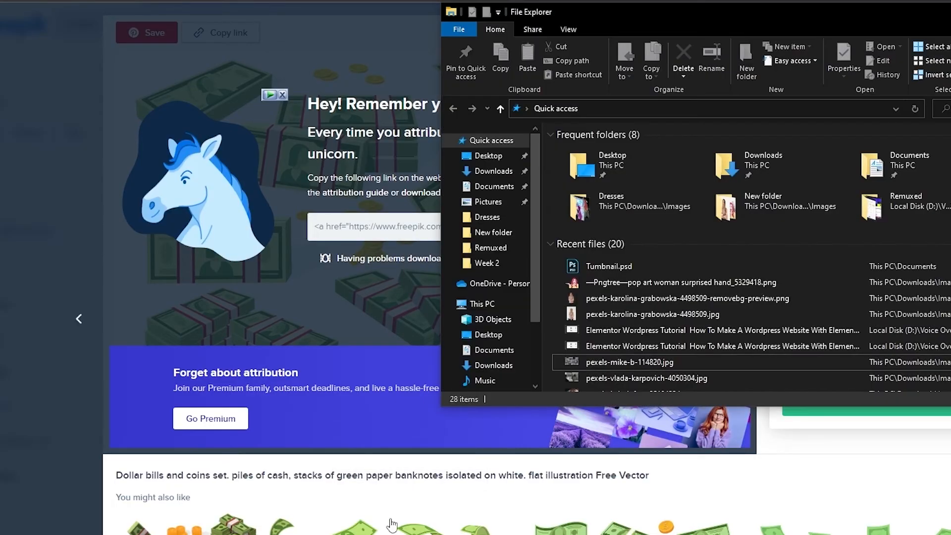
click(407, 533)
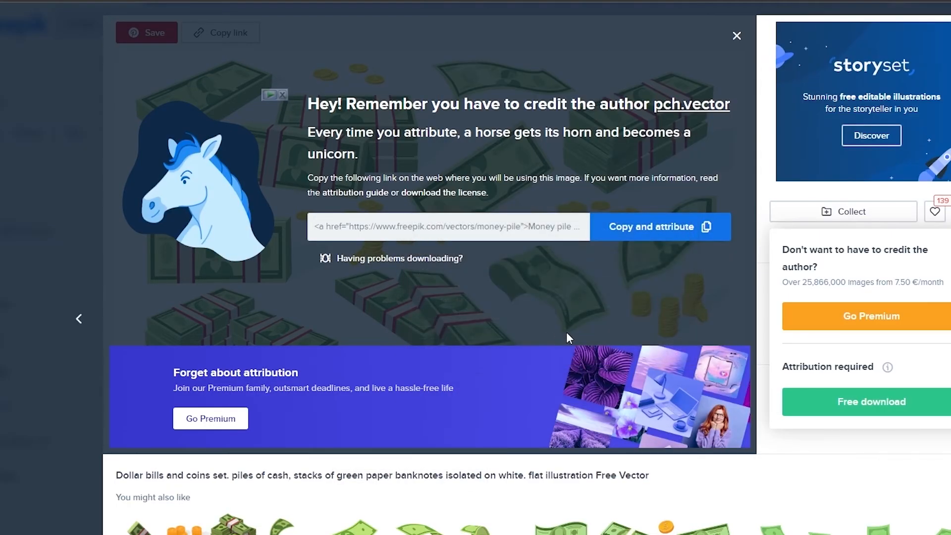
key(alt+Tab)
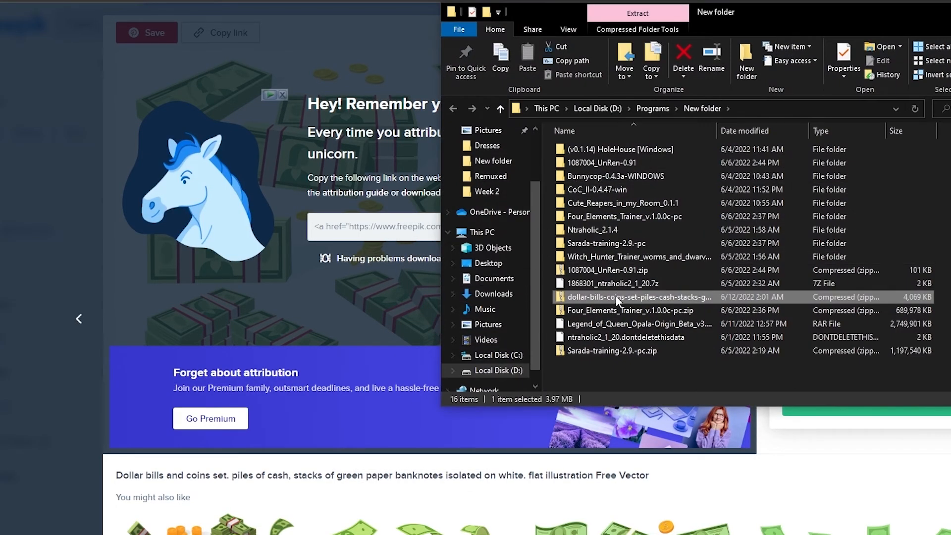
right_click(620, 299)
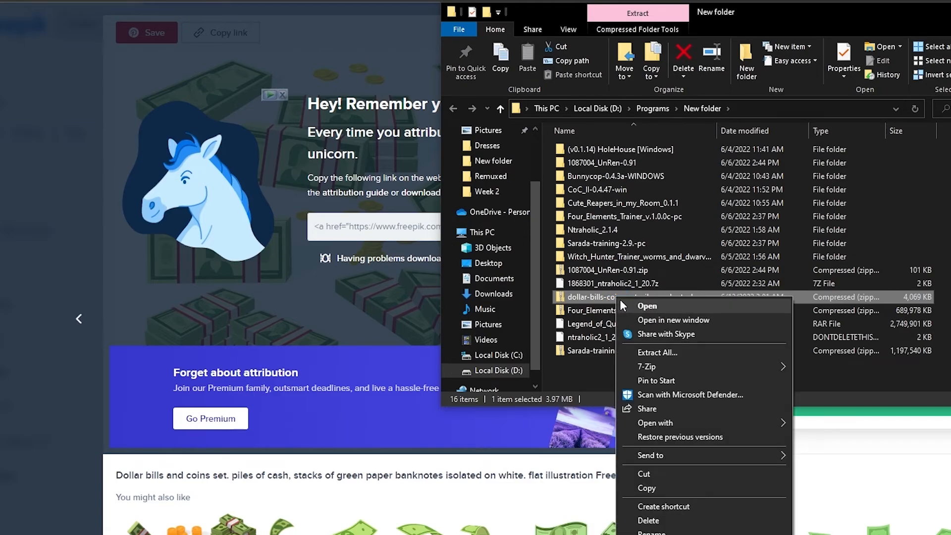
click(693, 352)
click(667, 419)
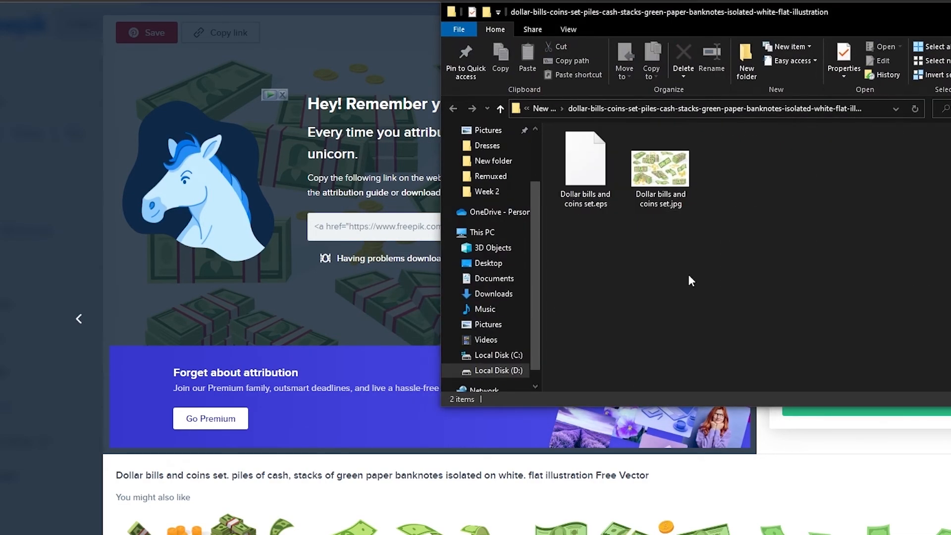
- Try placing Dollar bills and coins set.jpg in the Photopea thumbnail and delete its layer
click(660, 171)
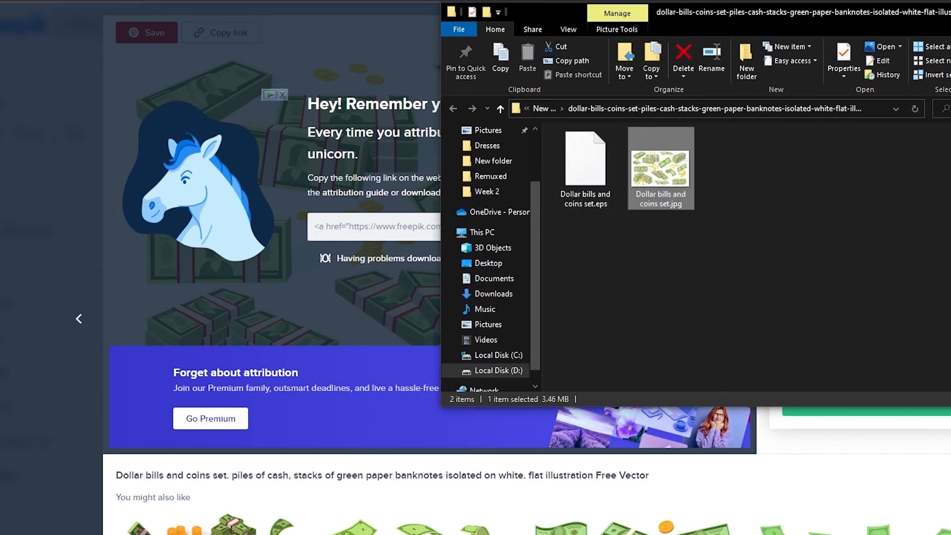
drag(660, 171, 378, 177)
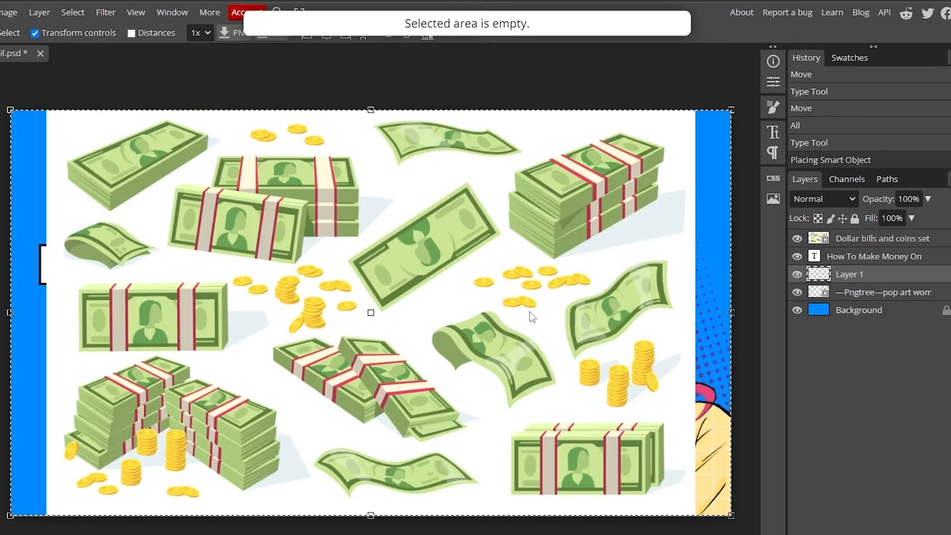
click(856, 240)
key(Delete)
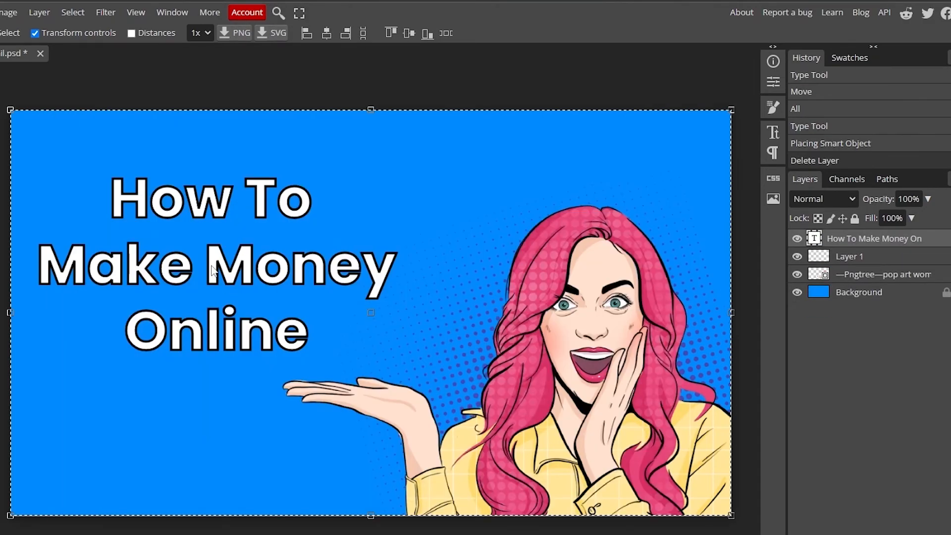